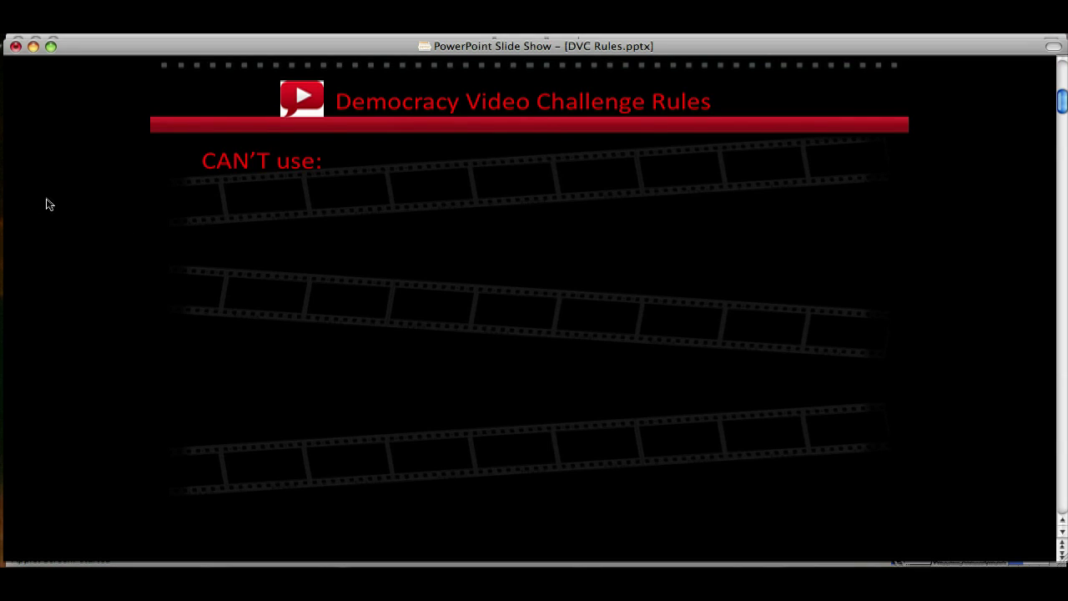
{"action": "key", "text": "Right"}
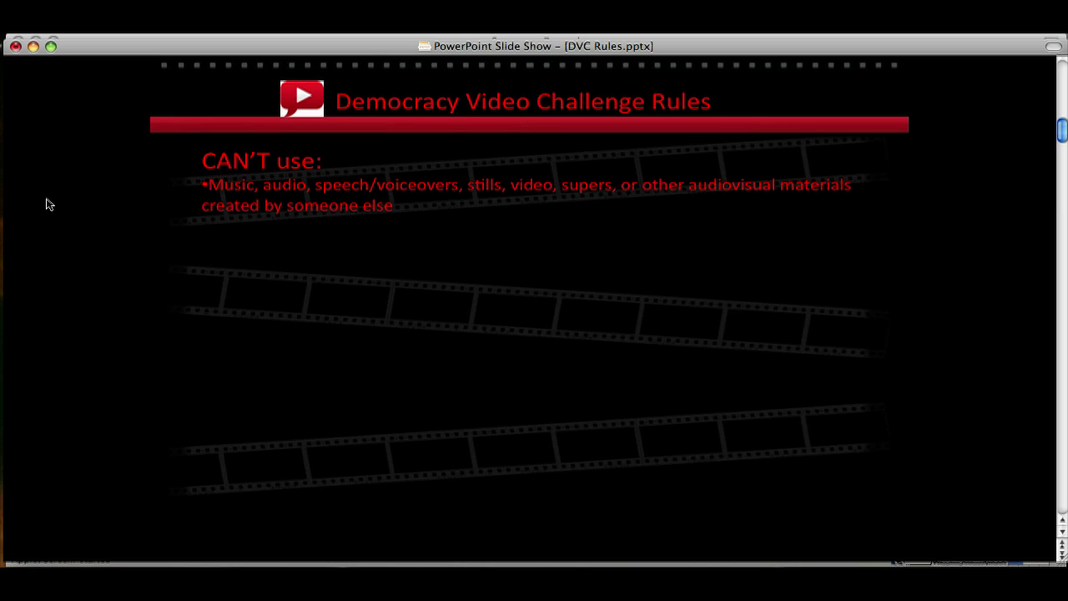
Step: Show the CAN'T use bullets (written permission, TV/movies/radio, public domain), ending with the rejection warning
{"action": "key", "text": "Right"}
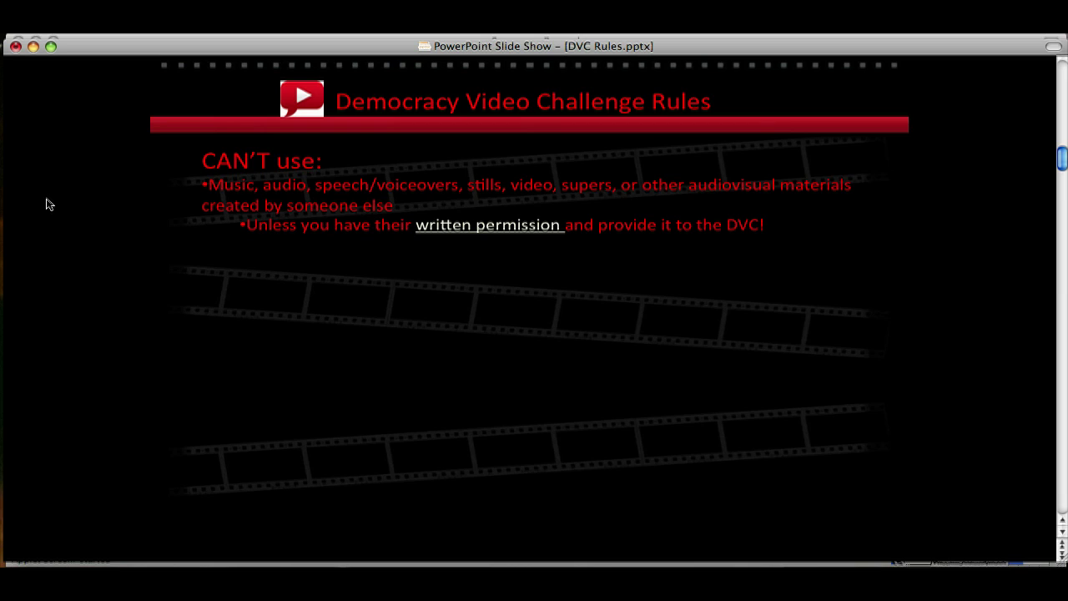
{"action": "key", "text": "Right"}
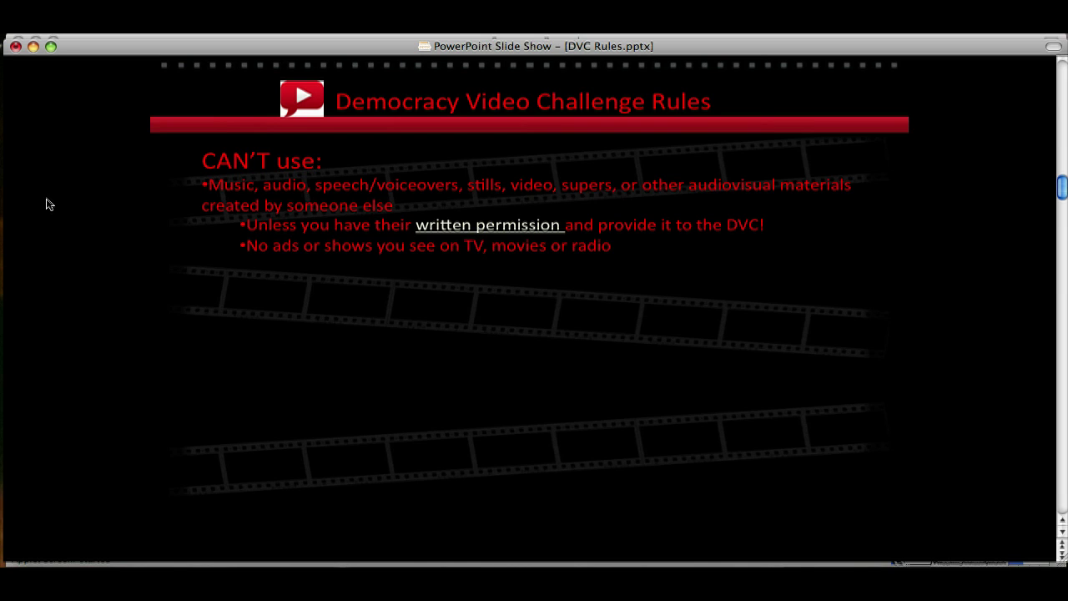
{"action": "key", "text": "Right"}
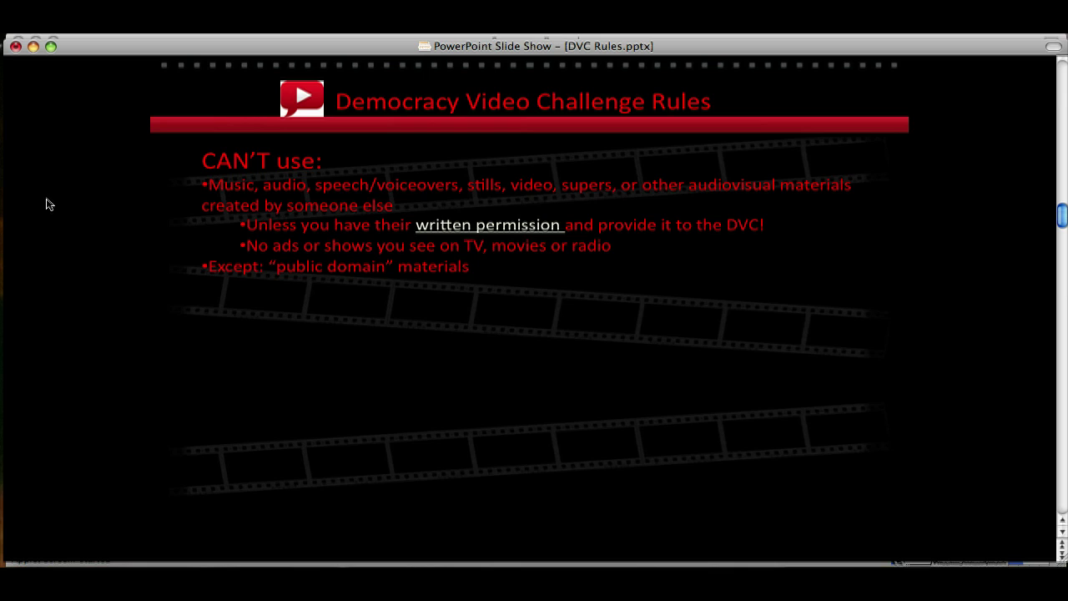
{"action": "key", "text": "Right"}
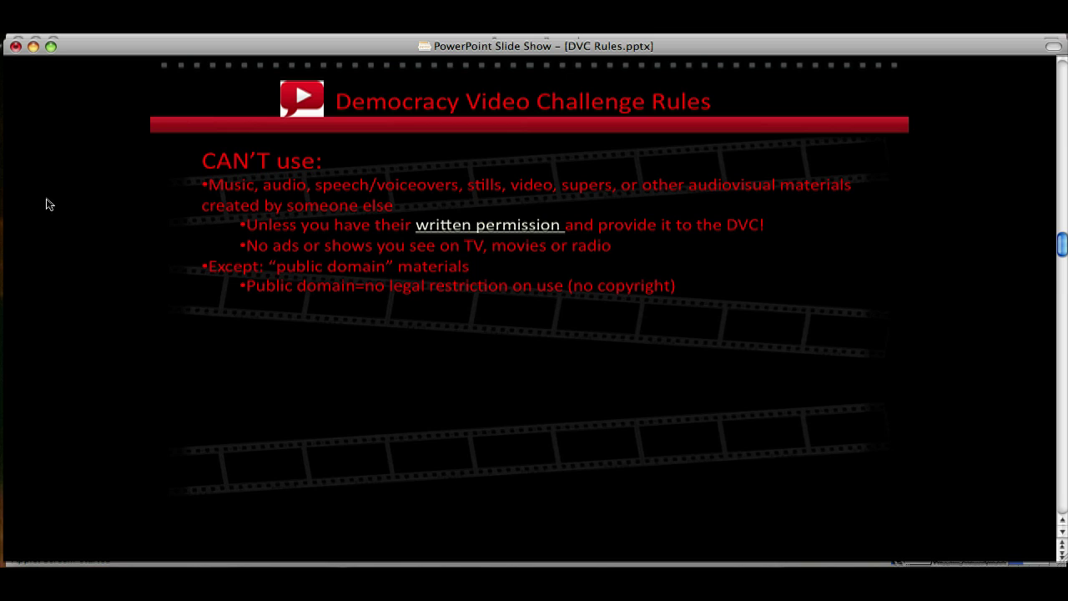
{"action": "key", "text": "Right"}
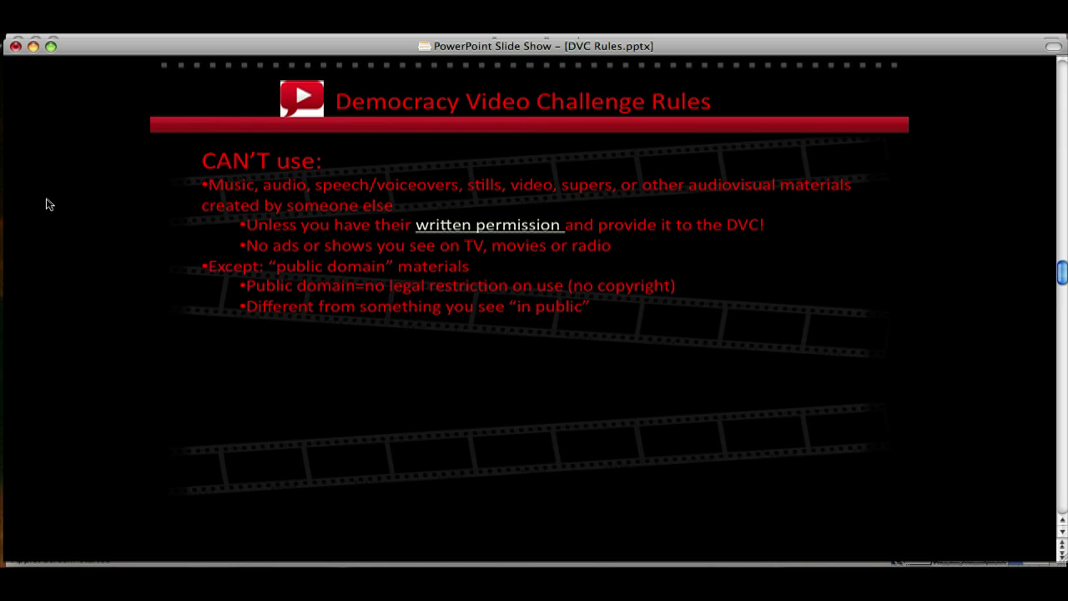
{"action": "key", "text": "Right"}
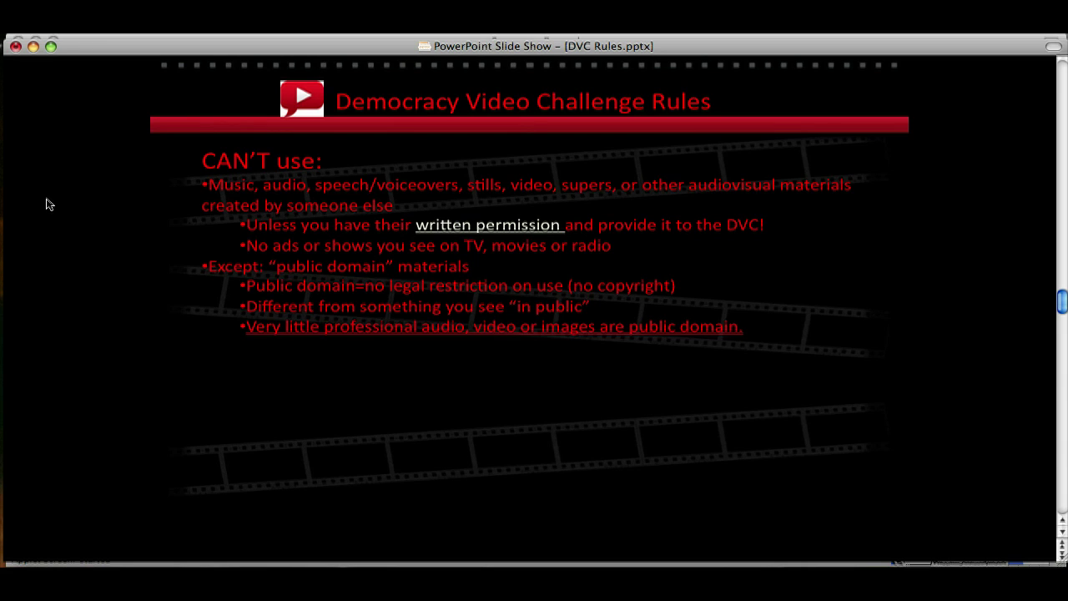
{"action": "key", "text": "Right"}
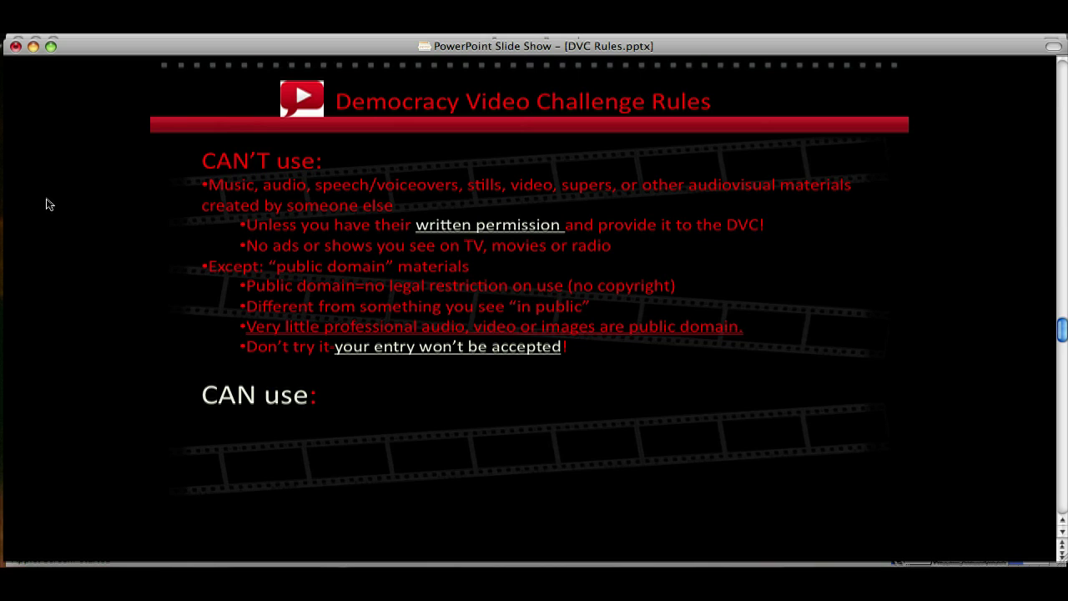
Step: Show the CAN use bullets: your own music, your own images or video, Rumblefish contest music, full rules link
{"action": "key", "text": "Right"}
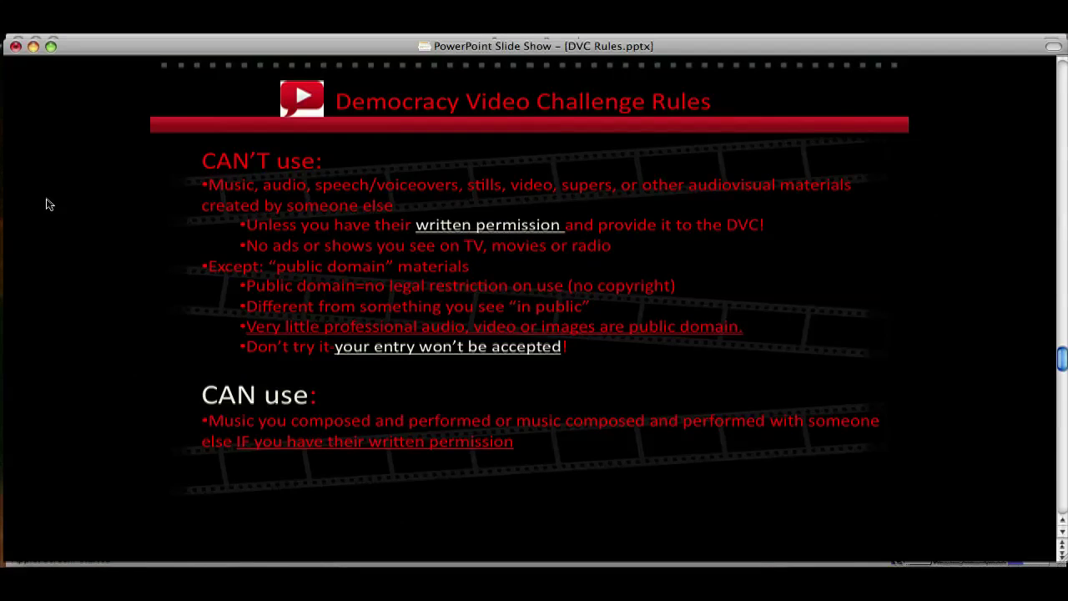
{"action": "key", "text": "Right"}
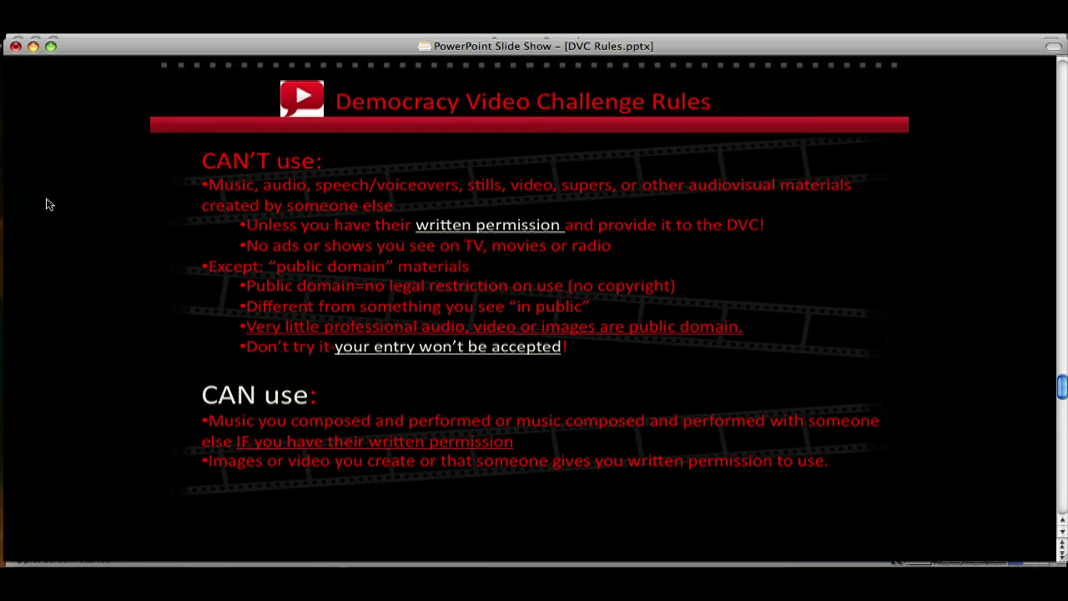
{"action": "key", "text": "Right"}
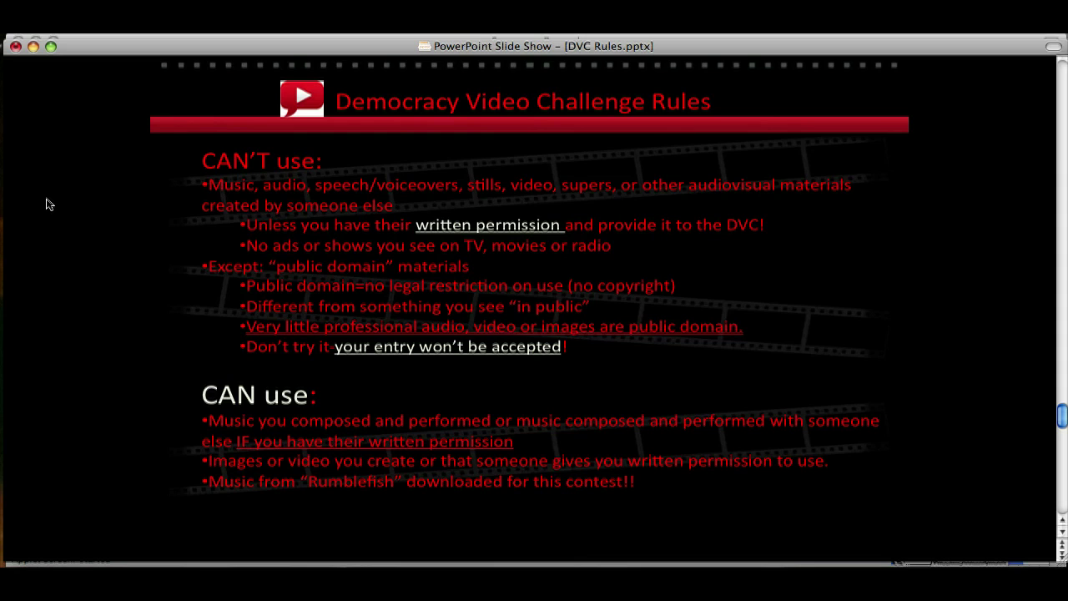
{"action": "key", "text": "Right"}
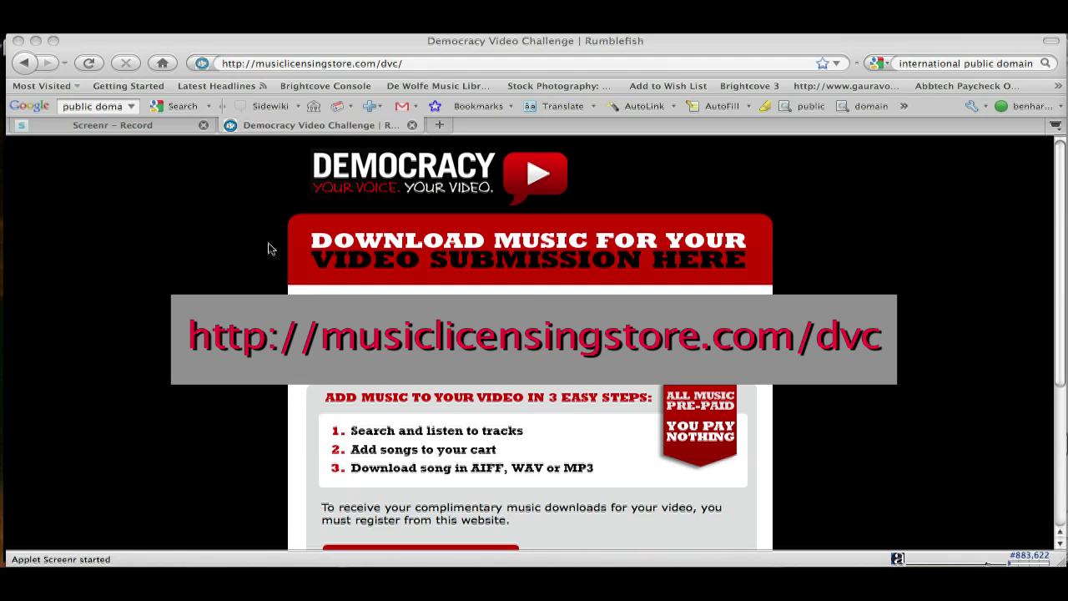
Step: Follow 'Click here to register!' on the DVC download page to reach the store home page
{"action": "left_click", "coordinate": [260, 64]}
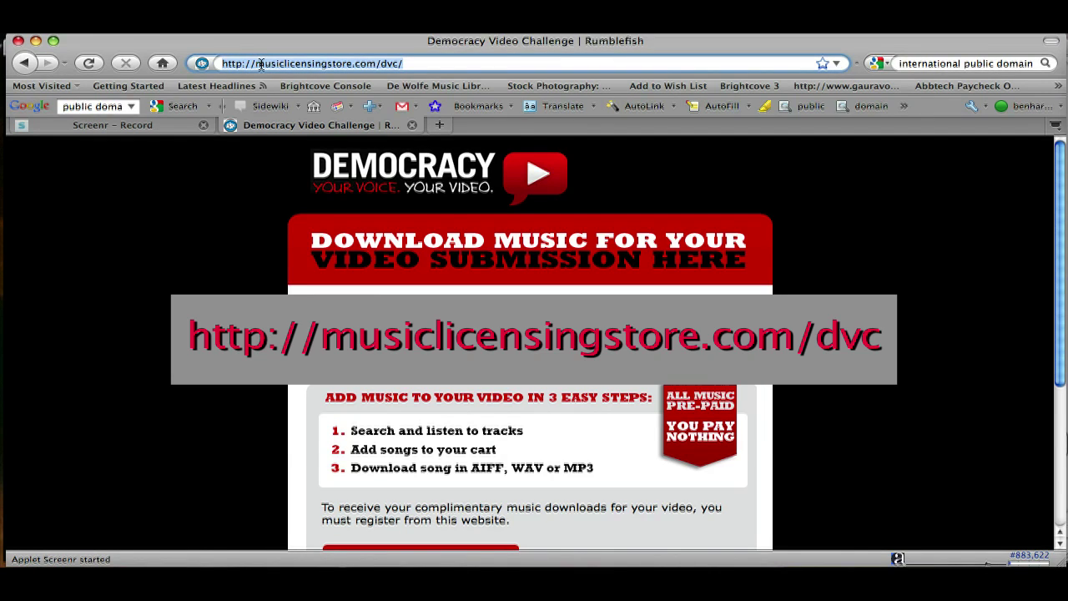
{"action": "left_click", "coordinate": [264, 291]}
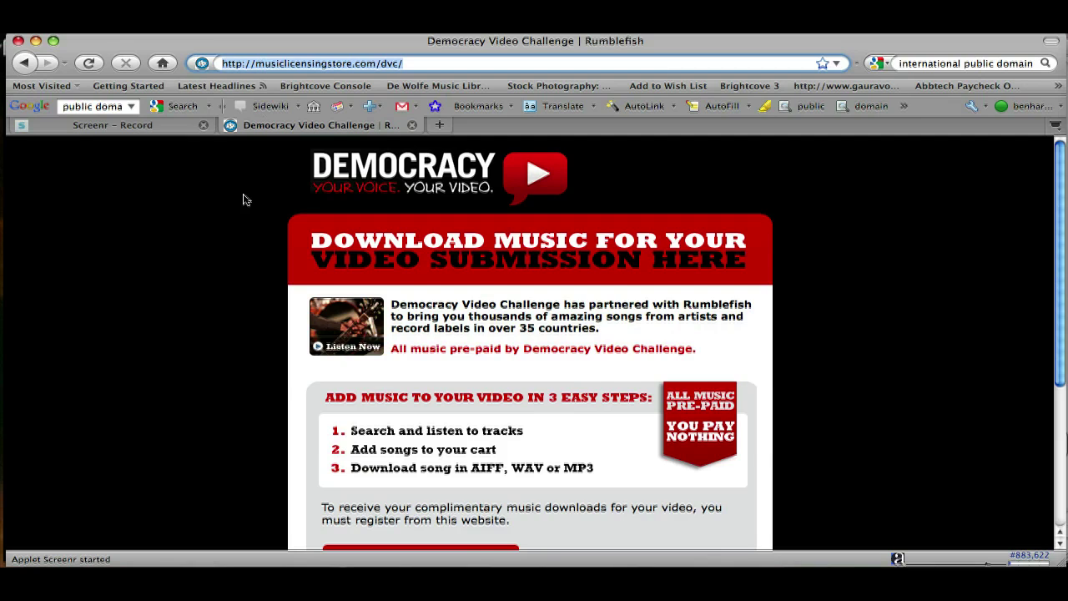
{"action": "scroll", "coordinate": [242, 200], "scroll_direction": "down", "scroll_amount": 5}
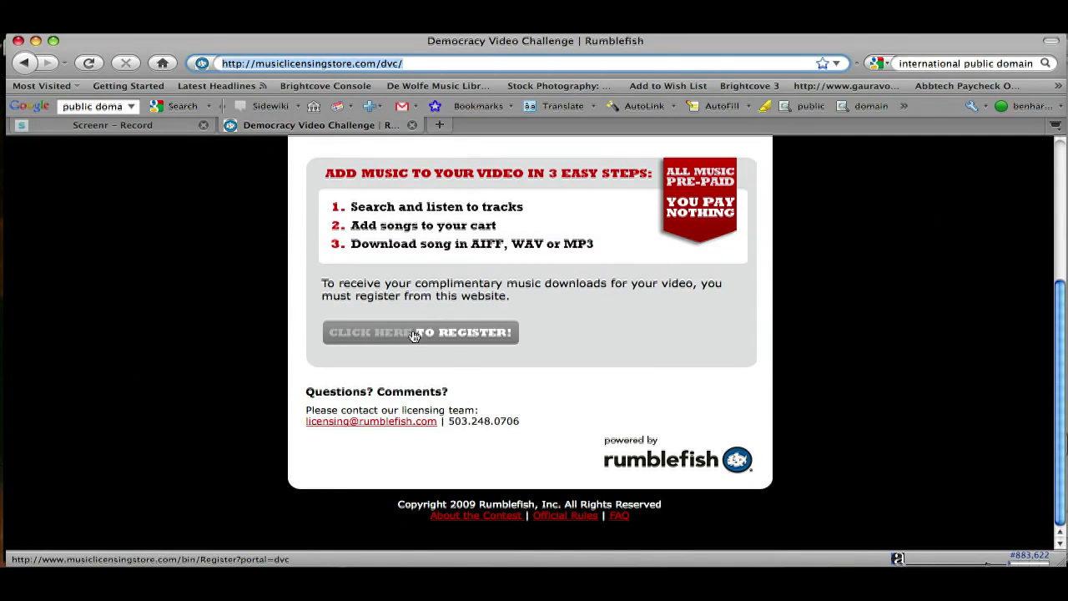
{"action": "left_click", "coordinate": [414, 336]}
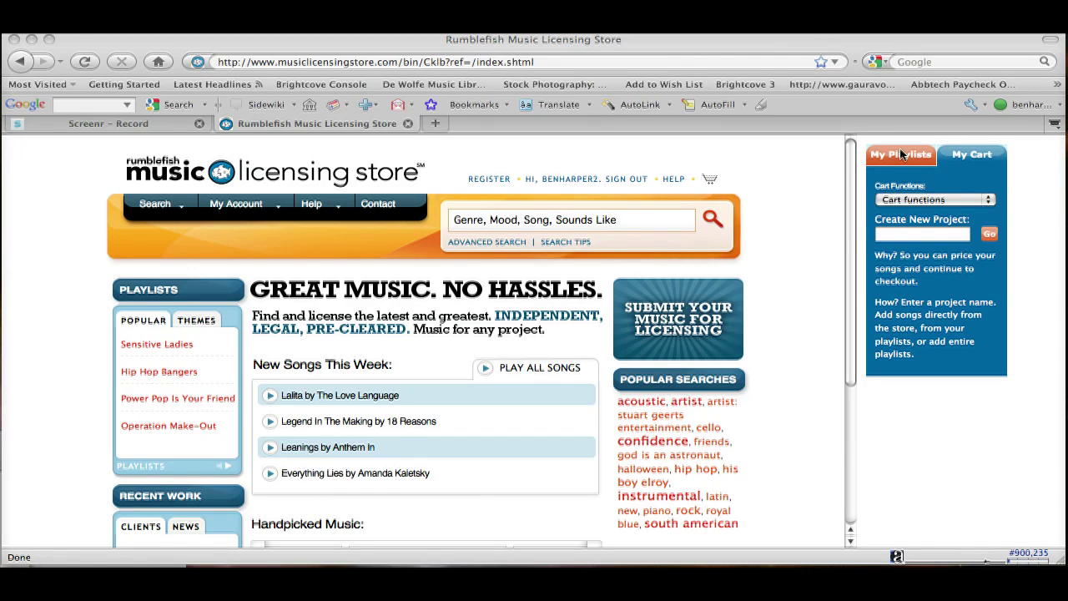
Step: Add a project named 'DVC' through the My Cart panel's Create New Project field
{"action": "left_click", "coordinate": [905, 235]}
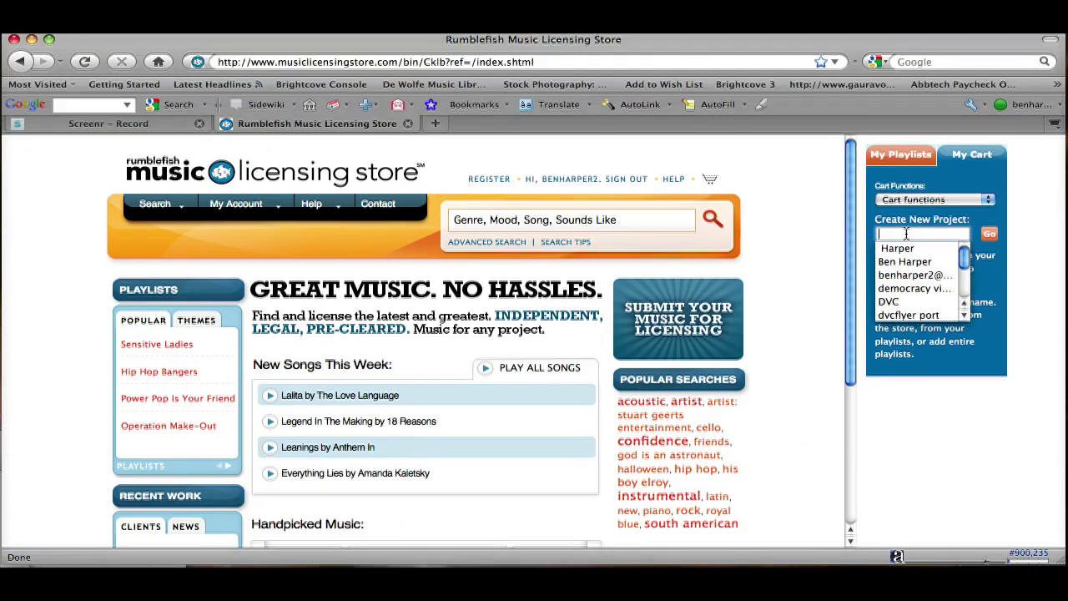
{"action": "left_click", "coordinate": [905, 234]}
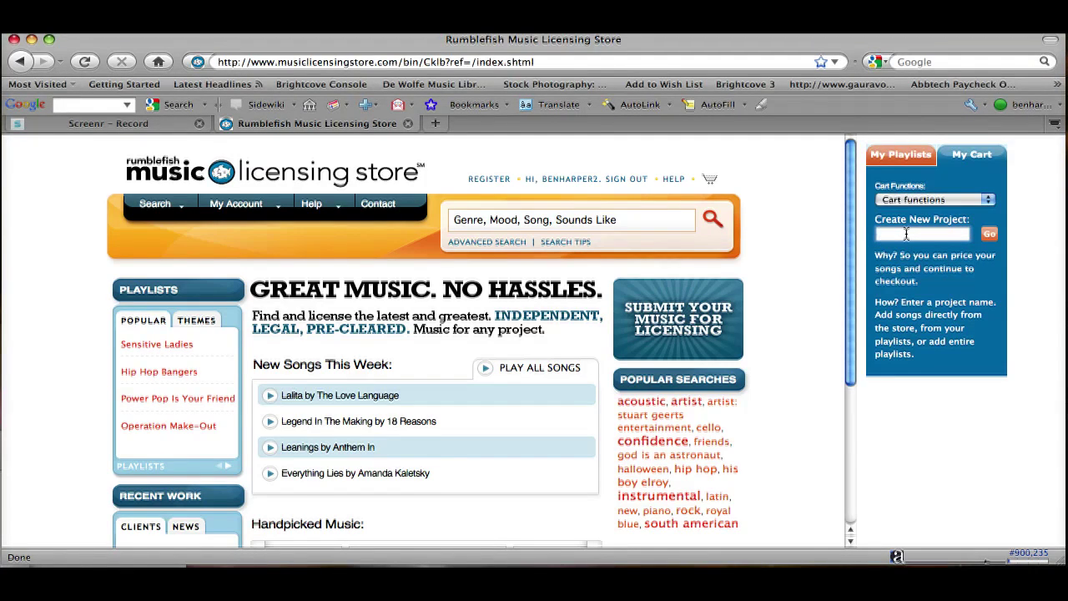
{"action": "type", "text": "DVC"}
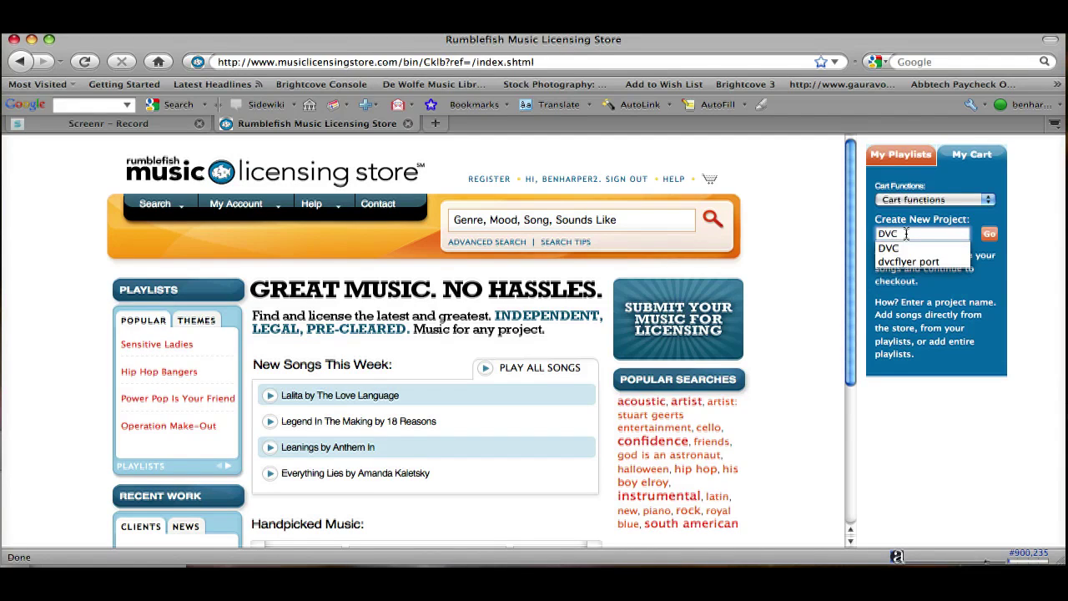
{"action": "left_click", "coordinate": [926, 248]}
{"action": "left_click", "coordinate": [987, 235]}
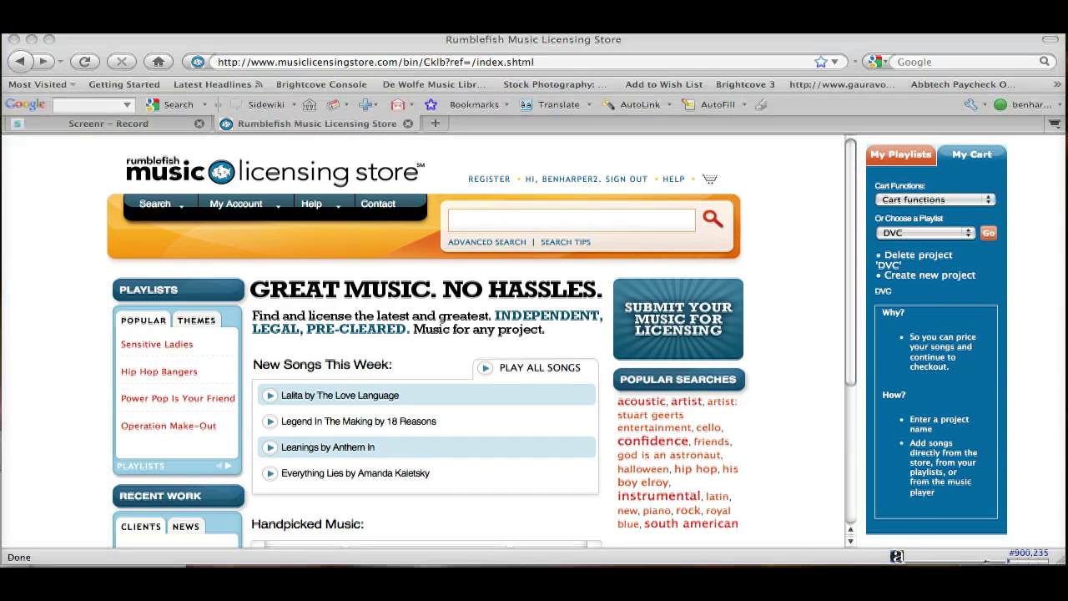
{"action": "left_click", "coordinate": [512, 221]}
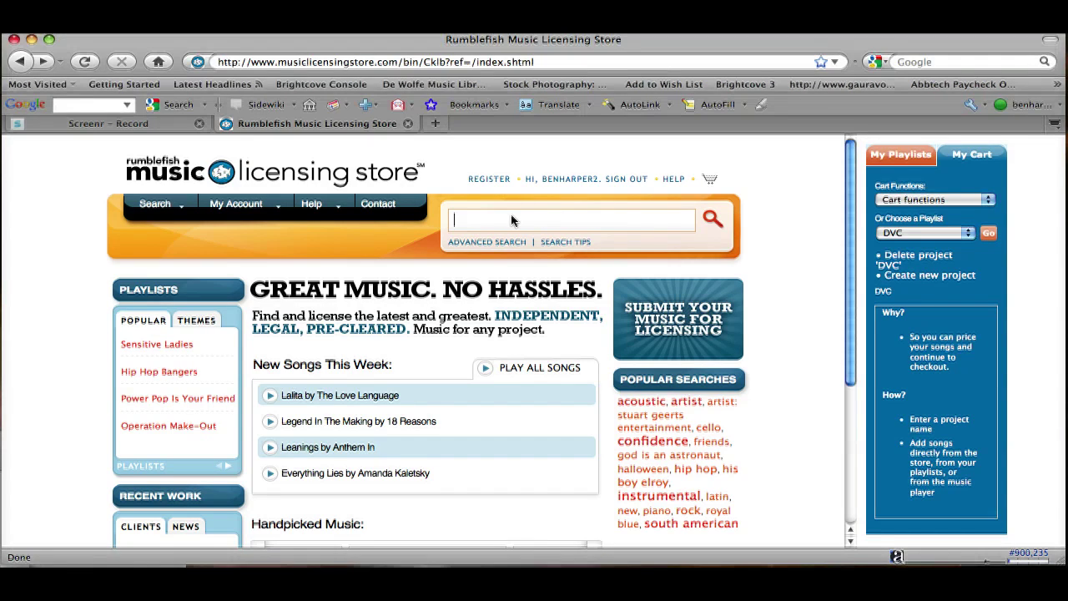
Step: Search 'rock upbeat', preview Nectarphonic's 'Hands', and license it into the democracy video project
{"action": "type", "text": "r"}
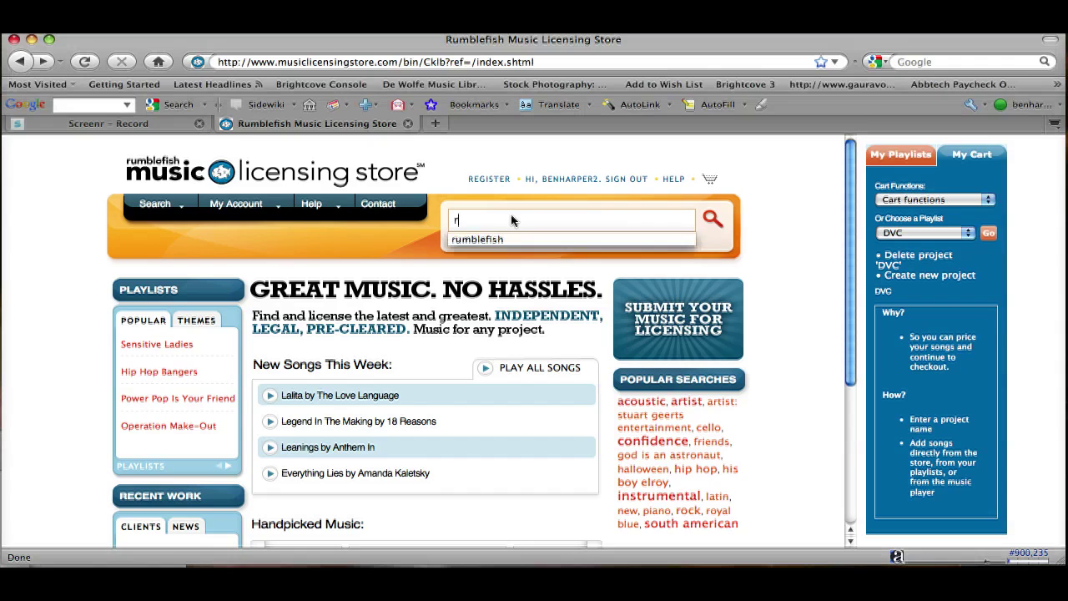
{"action": "type", "text": "ock upbeat"}
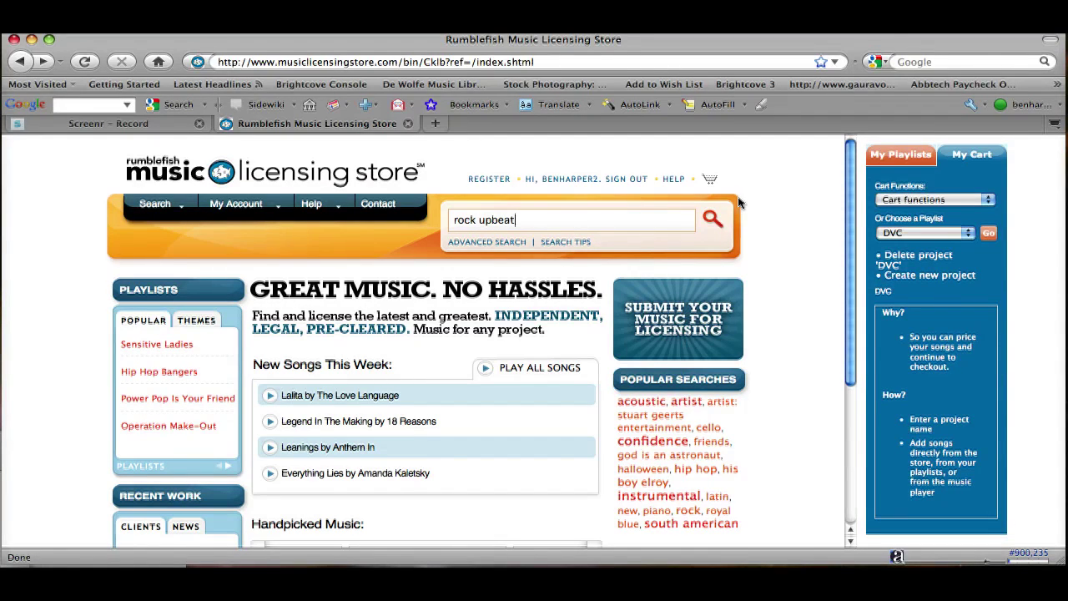
{"action": "left_click", "coordinate": [710, 219]}
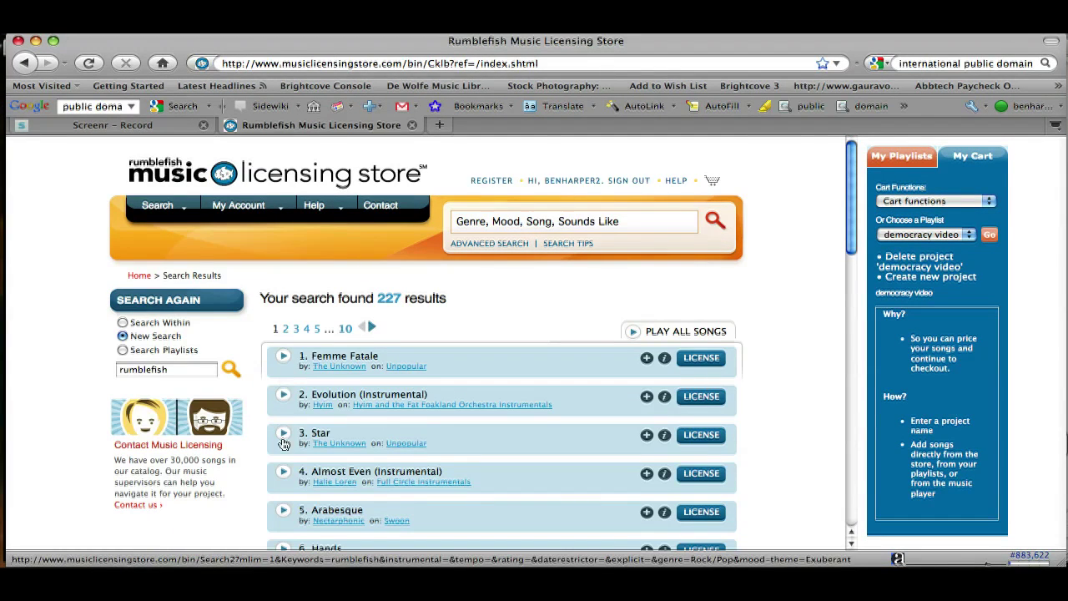
{"action": "scroll", "coordinate": [279, 450], "scroll_direction": "down", "scroll_amount": 2}
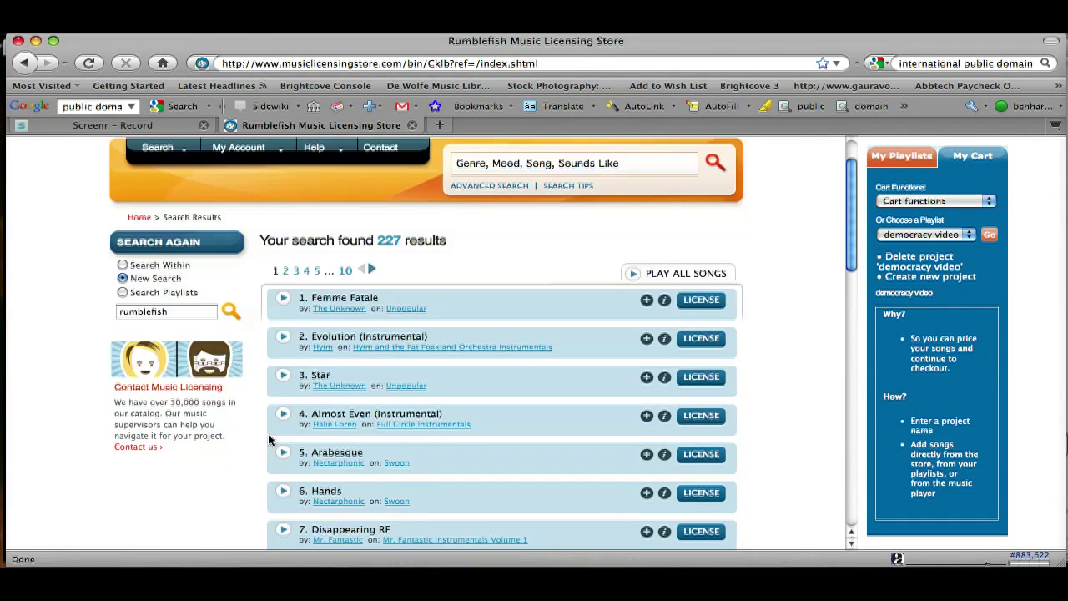
{"action": "left_click", "coordinate": [283, 492]}
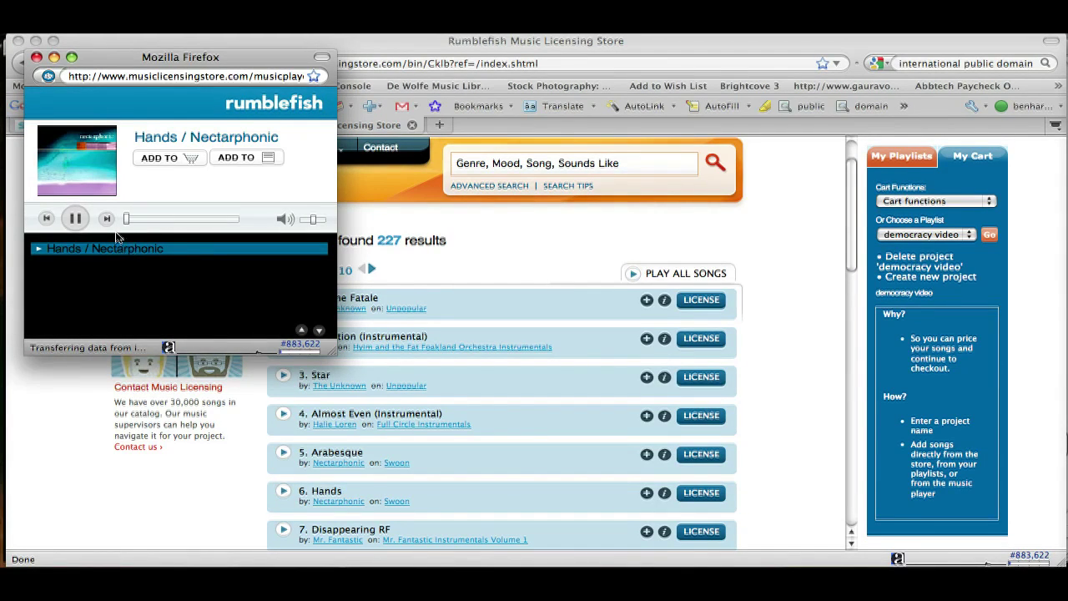
{"action": "left_click", "coordinate": [74, 218]}
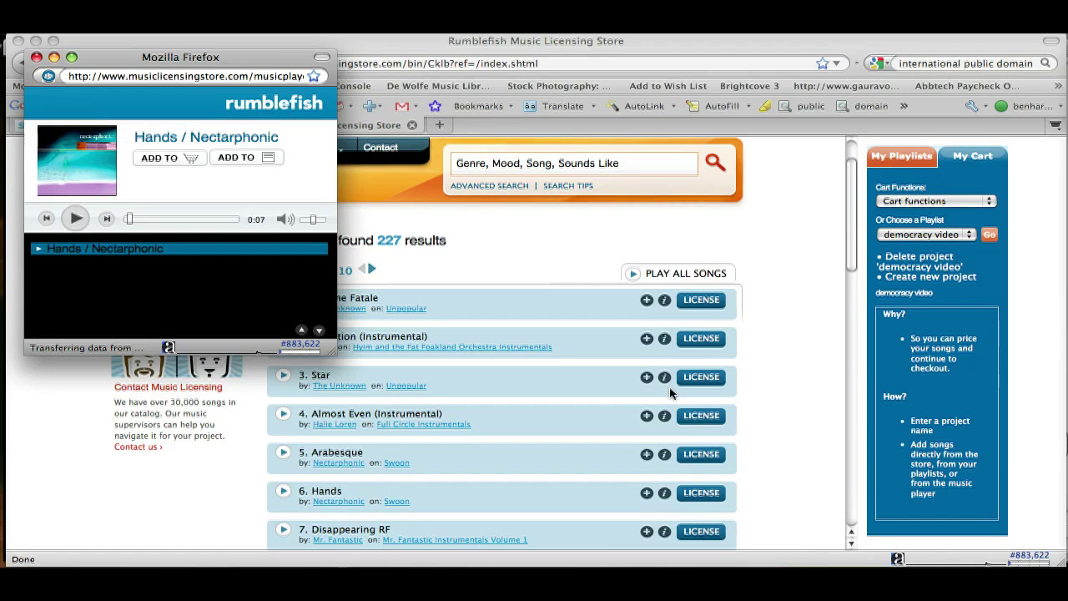
{"action": "left_click", "coordinate": [699, 493]}
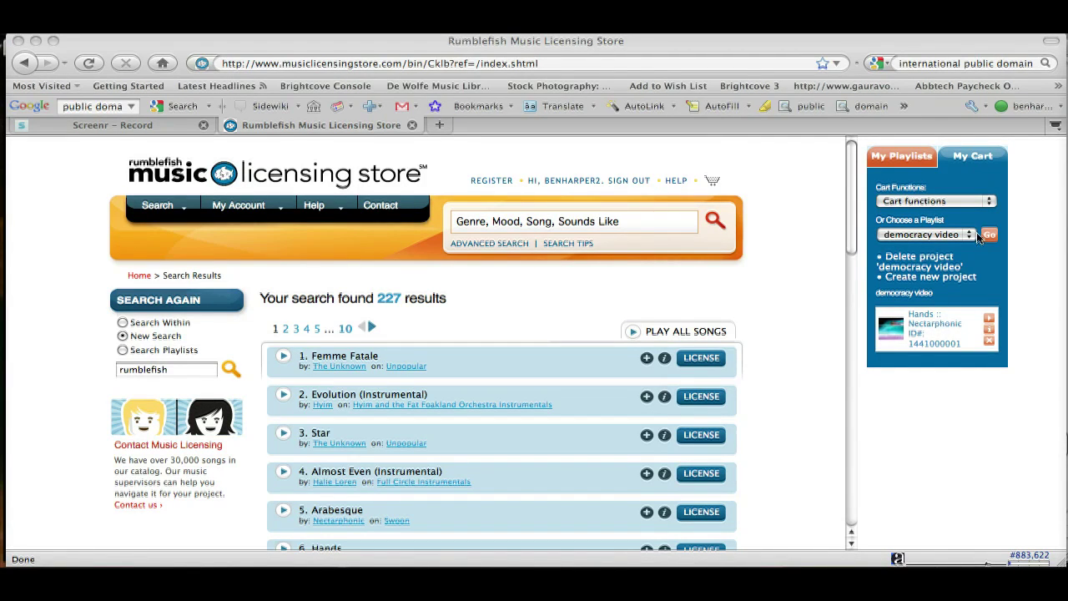
Step: Choose Cart functions > View project items to list the democracy video project's songs
{"action": "left_click", "coordinate": [931, 201]}
{"action": "left_click", "coordinate": [932, 201]}
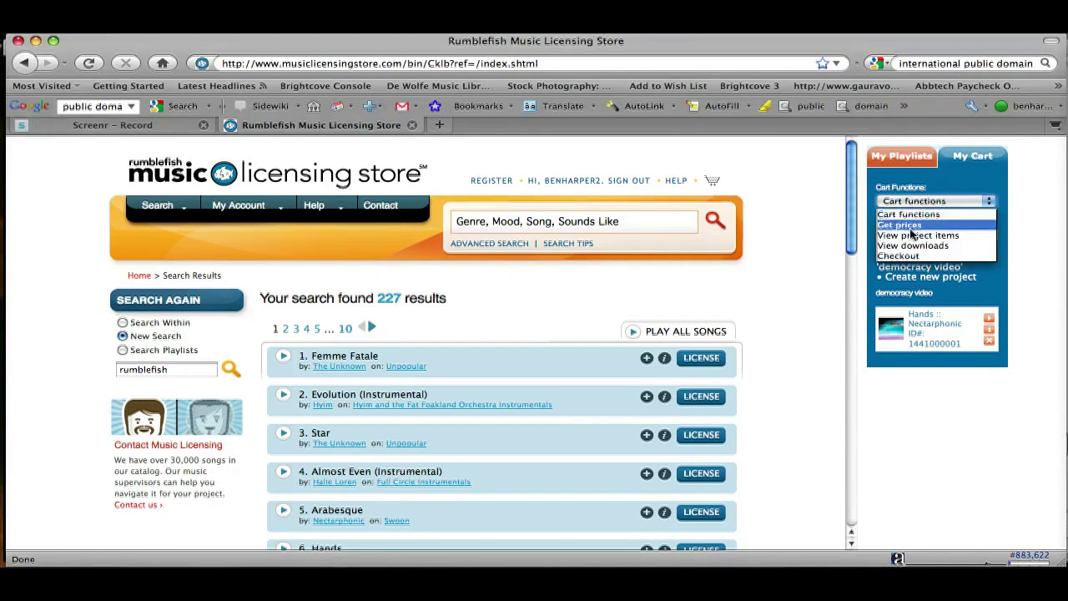
{"action": "left_click", "coordinate": [917, 235]}
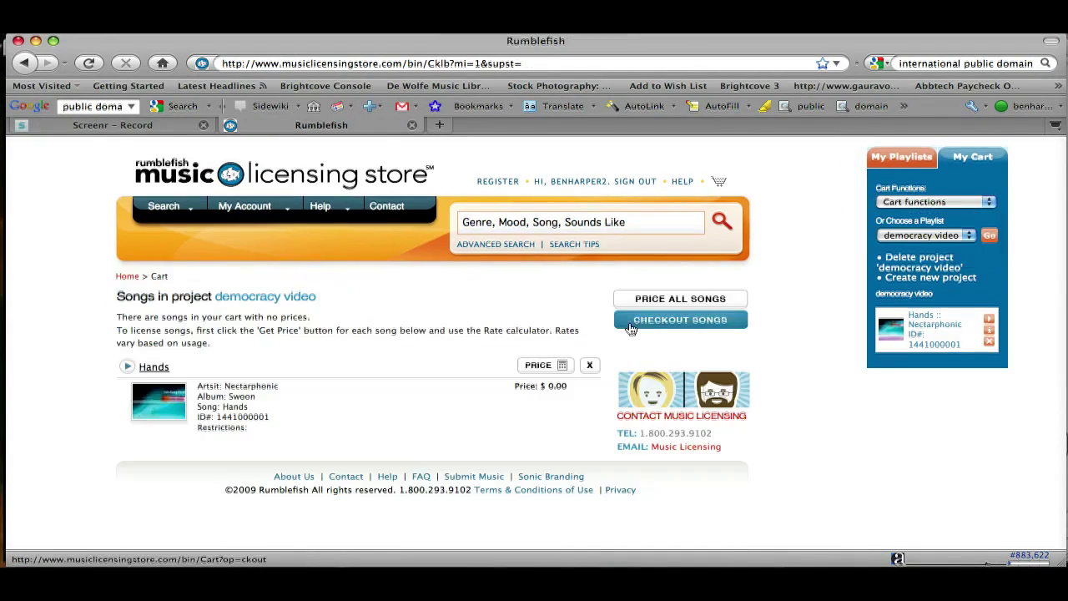
Step: Price all songs with the Democracy Video Challenge special license ($0.00) and save the price
{"action": "left_click", "coordinate": [676, 303]}
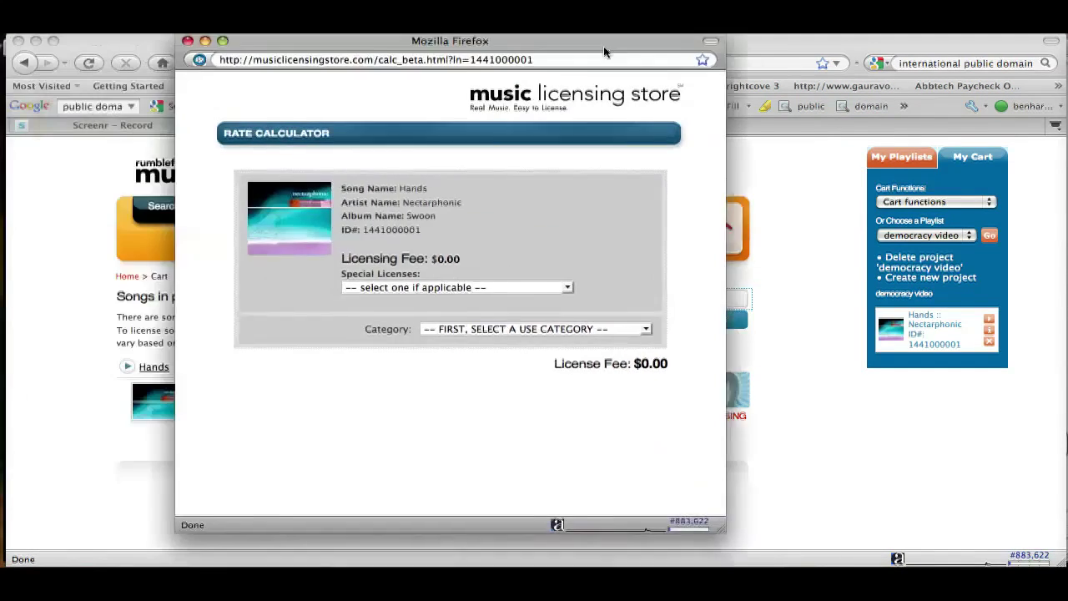
{"action": "left_click_drag", "start_coordinate": [601, 45], "coordinate": [626, 74]}
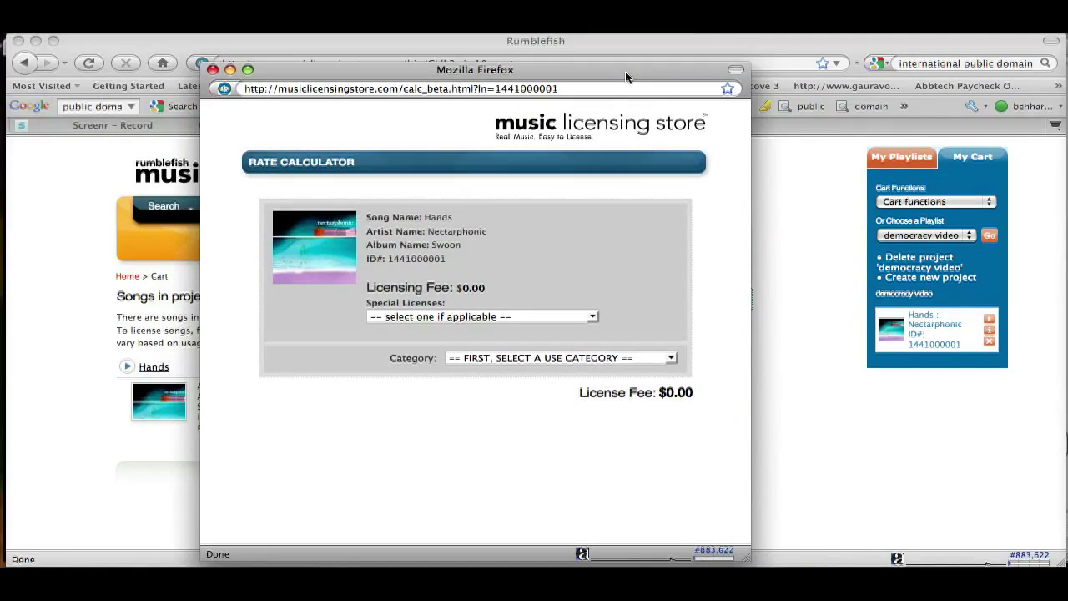
{"action": "left_click", "coordinate": [503, 317]}
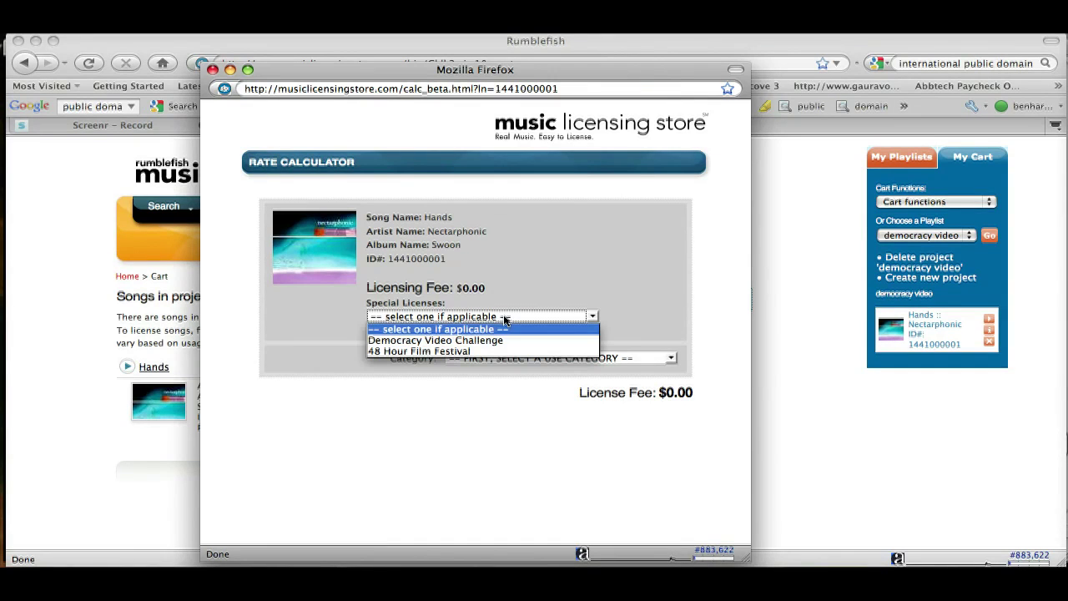
{"action": "left_click", "coordinate": [488, 342]}
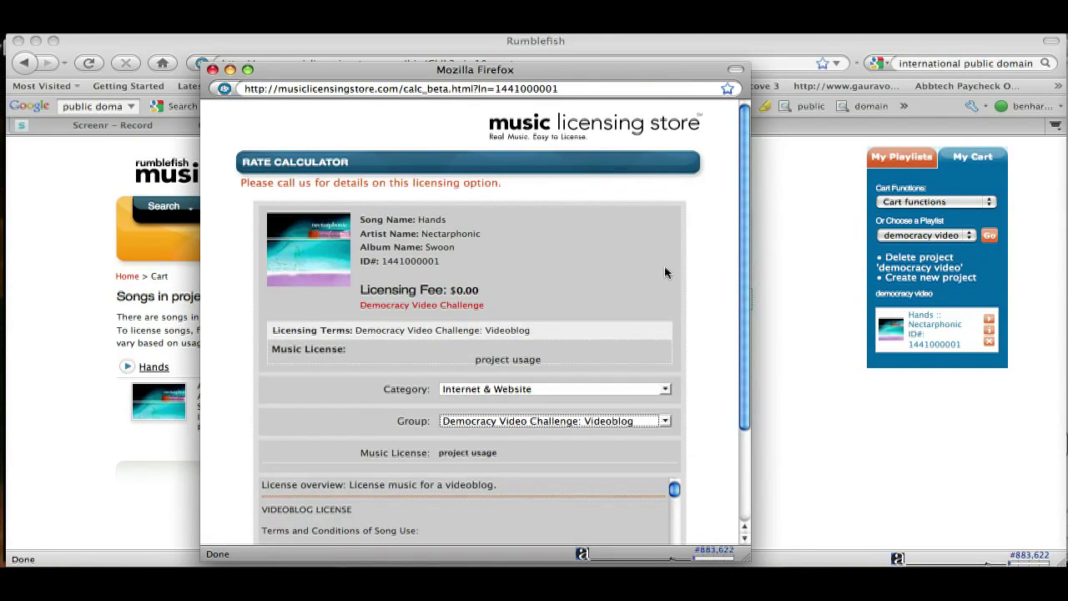
{"action": "scroll", "coordinate": [689, 314], "scroll_direction": "down", "scroll_amount": 3}
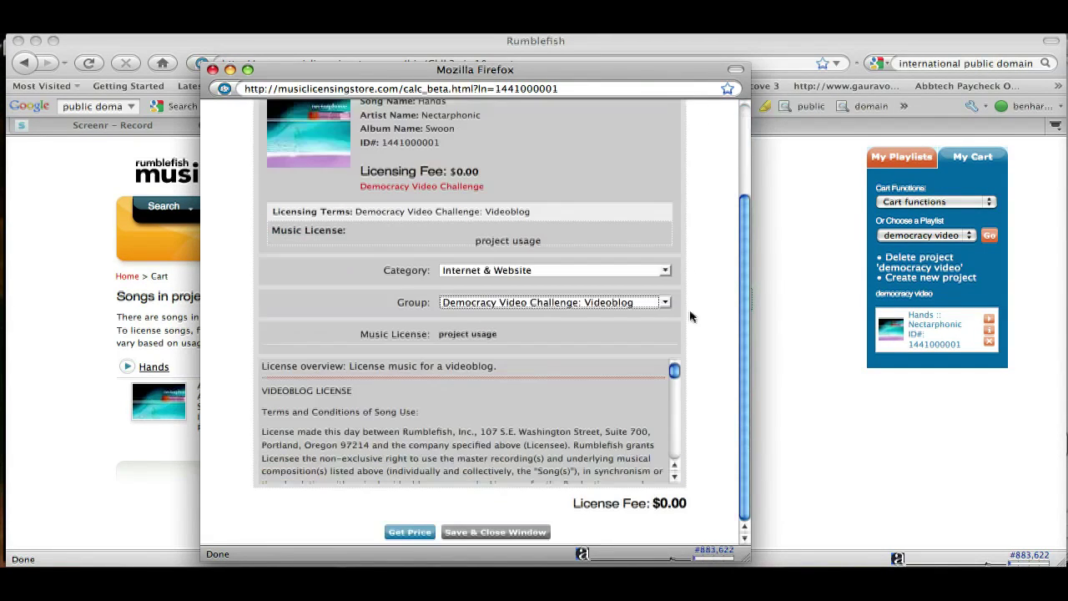
{"action": "left_click", "coordinate": [411, 532]}
{"action": "left_click", "coordinate": [496, 532]}
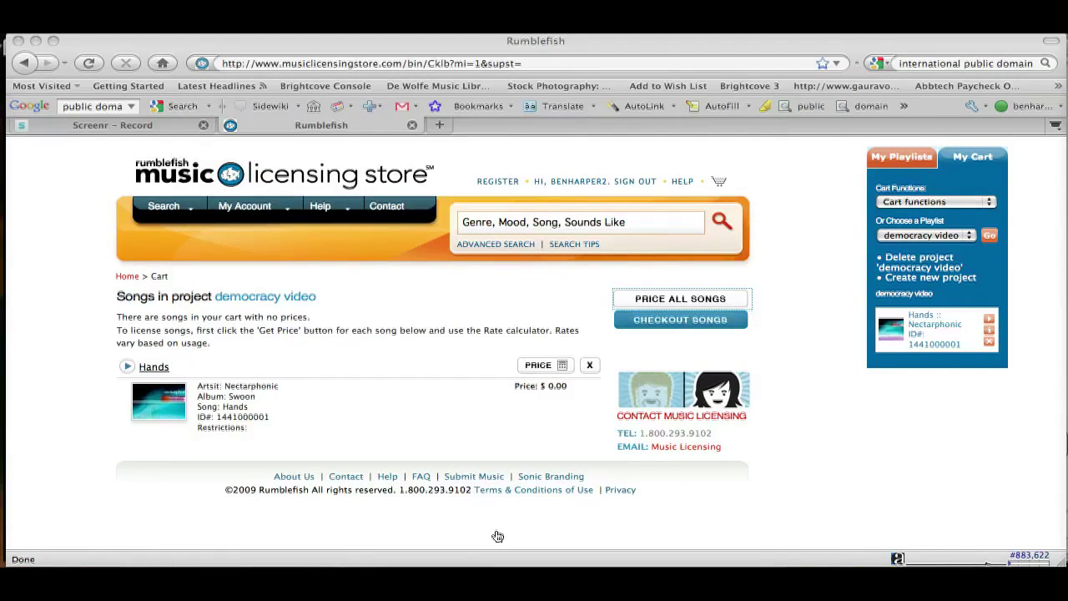
Step: Check out the project songs, entering 'dvc' as the Production Name before submitting the form
{"action": "left_click", "coordinate": [671, 326]}
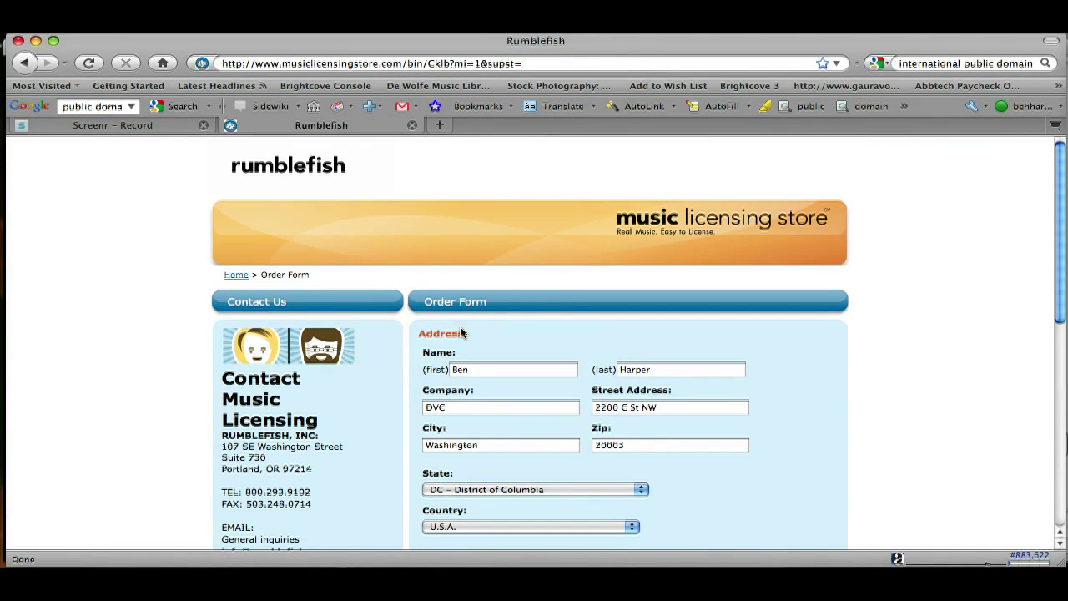
{"action": "scroll", "coordinate": [525, 283], "scroll_direction": "down", "scroll_amount": 2}
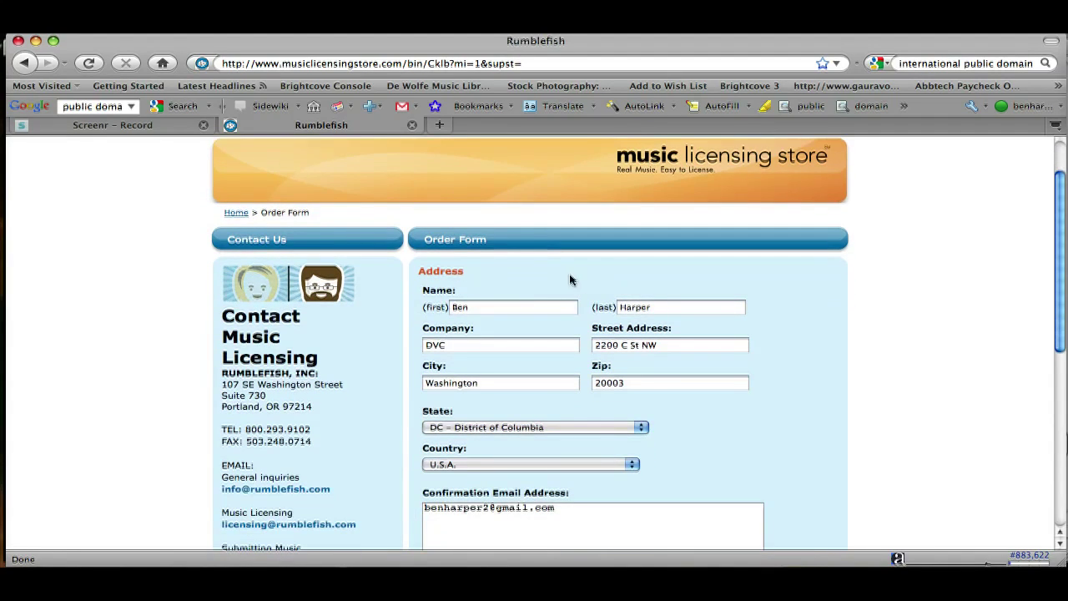
{"action": "scroll", "coordinate": [551, 284], "scroll_direction": "up", "scroll_amount": 2}
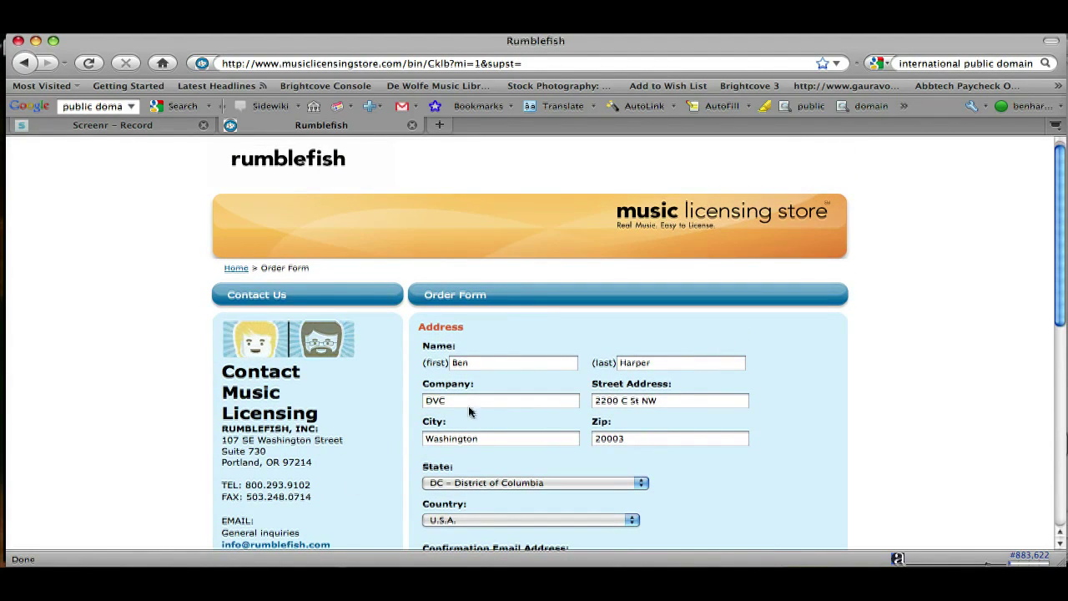
{"action": "scroll", "coordinate": [407, 461], "scroll_direction": "down", "scroll_amount": 15}
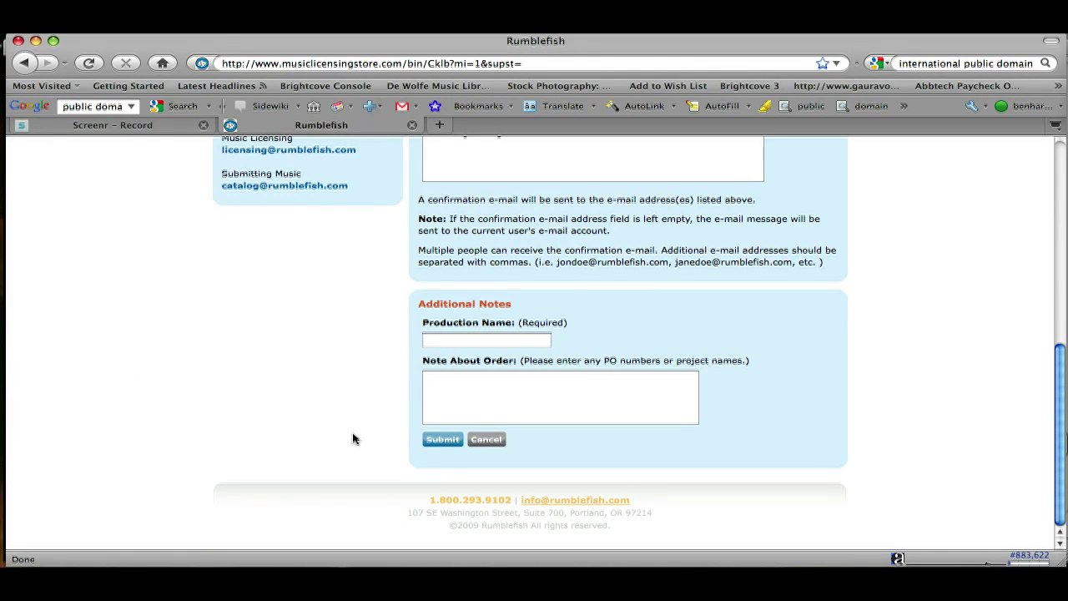
{"action": "left_click", "coordinate": [441, 445]}
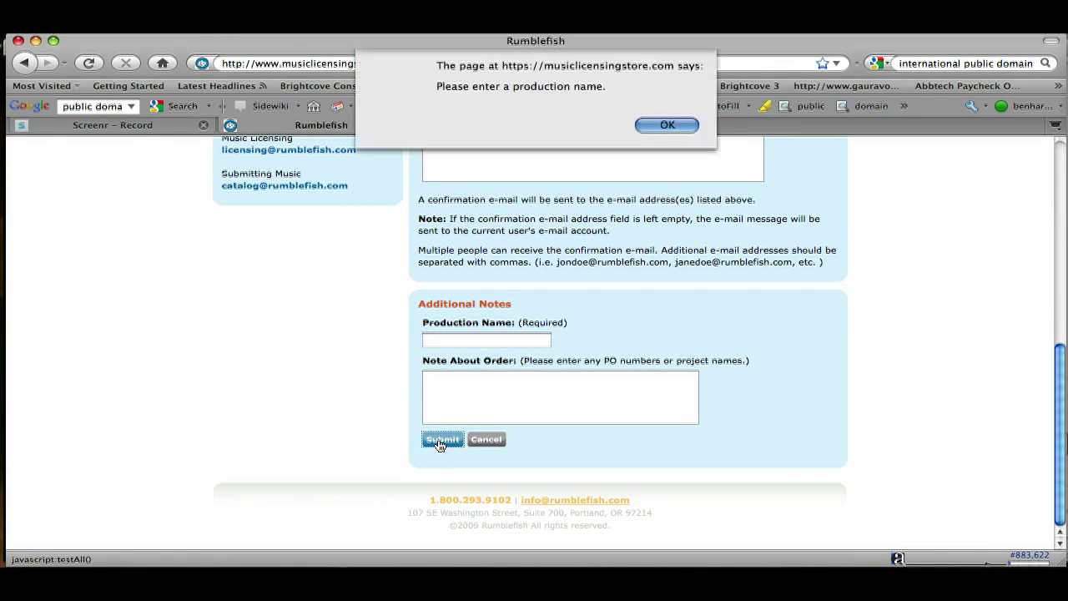
{"action": "left_click", "coordinate": [677, 125]}
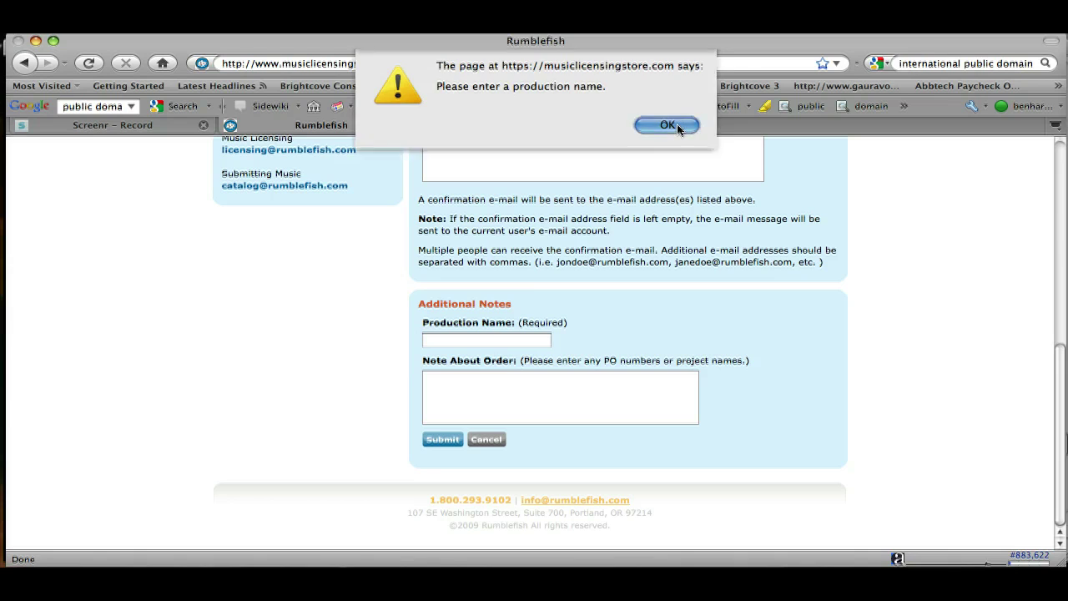
{"action": "left_click", "coordinate": [485, 337]}
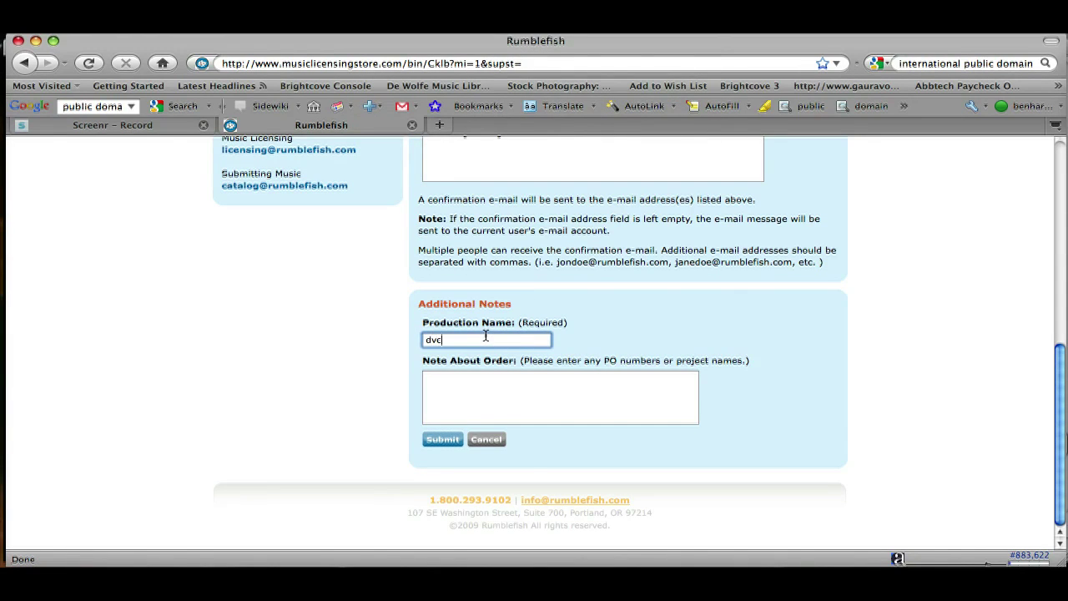
{"action": "left_click", "coordinate": [441, 442]}
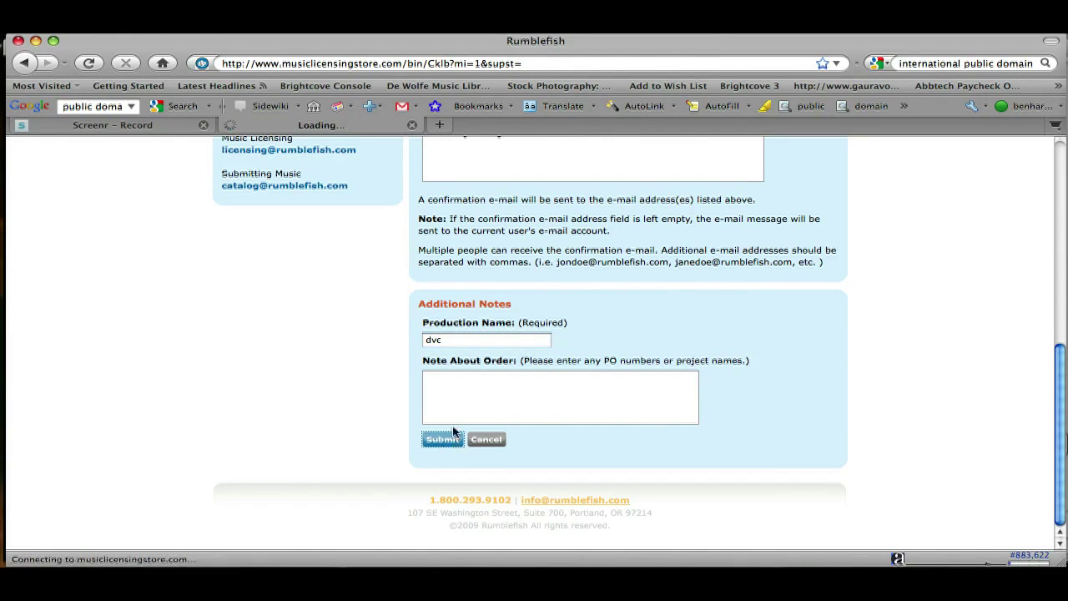
{"action": "scroll", "coordinate": [519, 379], "scroll_direction": "down", "scroll_amount": 5}
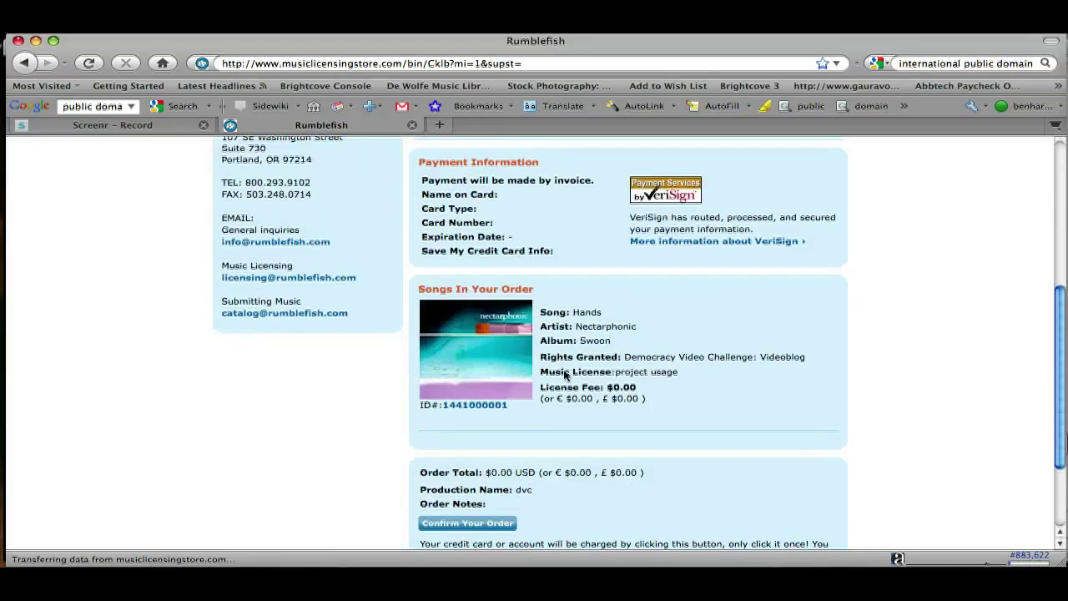
Step: Click Confirm Your Order on the review page to place the $0.00 order for Hands
{"action": "scroll", "coordinate": [604, 175], "scroll_direction": "down", "scroll_amount": 3}
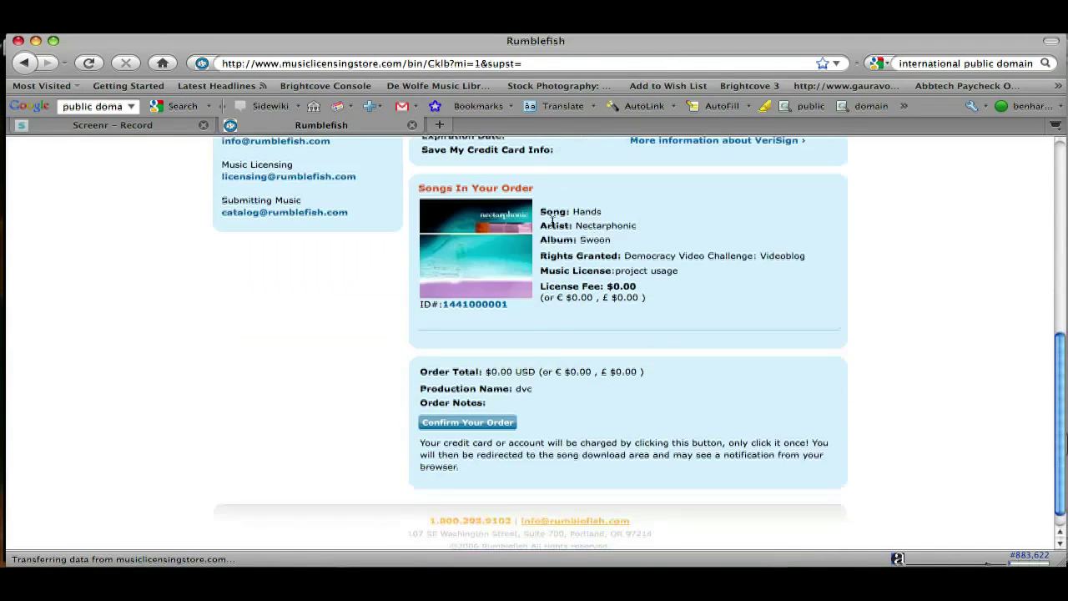
{"action": "left_click", "coordinate": [469, 424]}
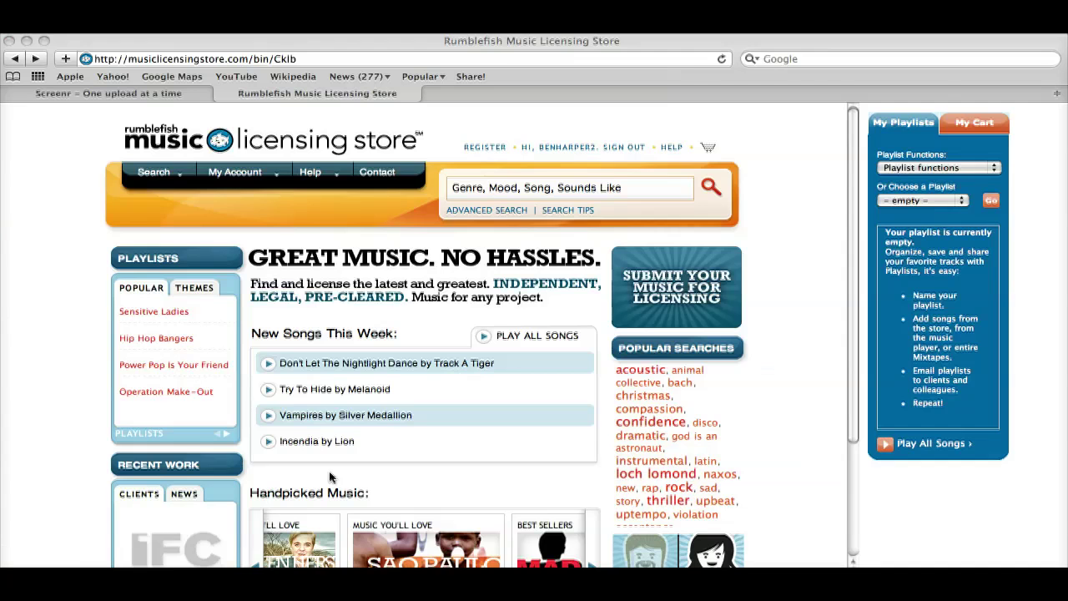
{"action": "key", "text": "super+Tab"}
{"action": "key", "text": "super+Tab"}
{"action": "key", "text": "super+Tab"}
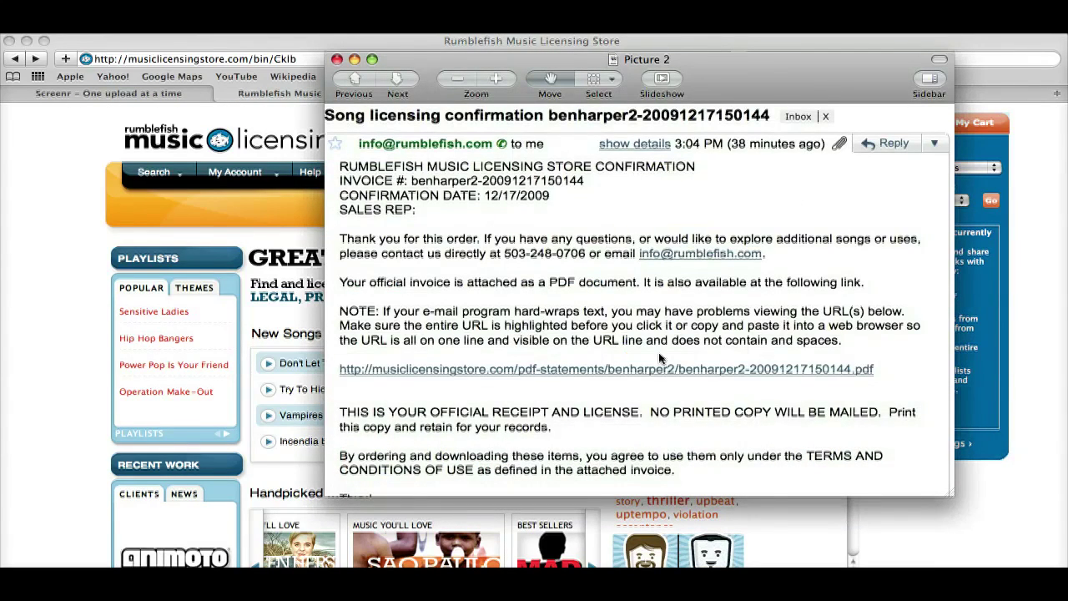
{"action": "key", "text": "super+Tab"}
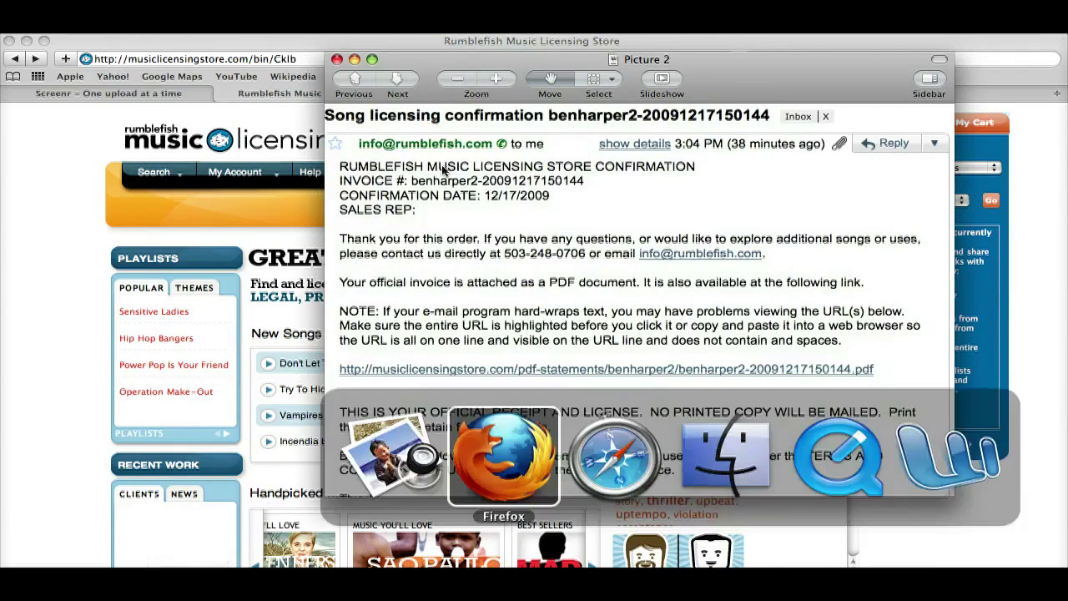
{"action": "key", "text": "super+Tab"}
{"action": "key", "text": "super+Tab"}
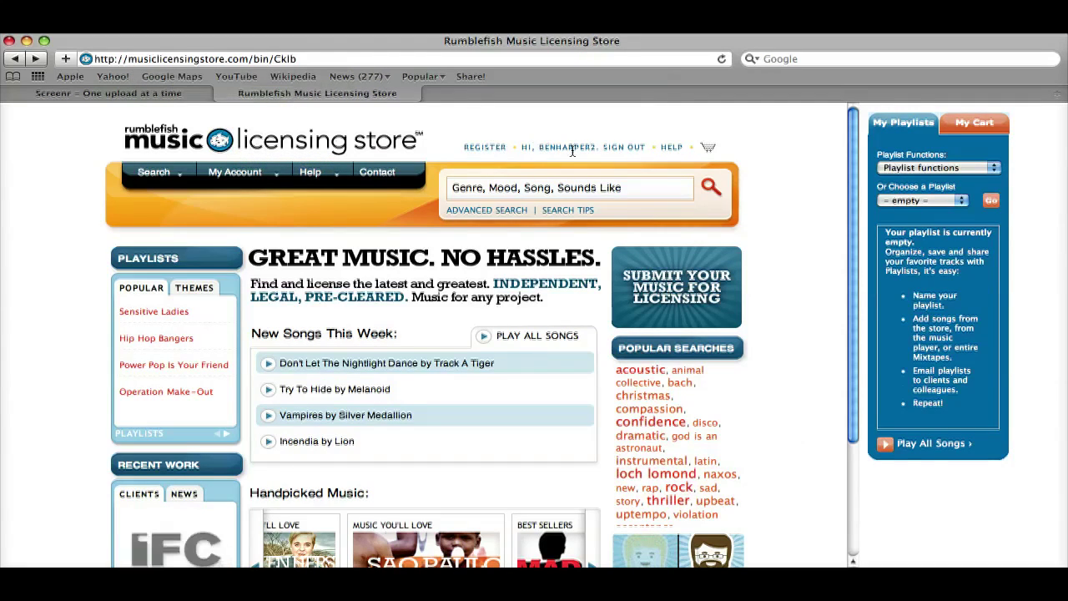
Step: On My Account > Download Songs, set the preferred file format for Hands to mp3 and submit
{"action": "mouse_move", "coordinate": [247, 177]}
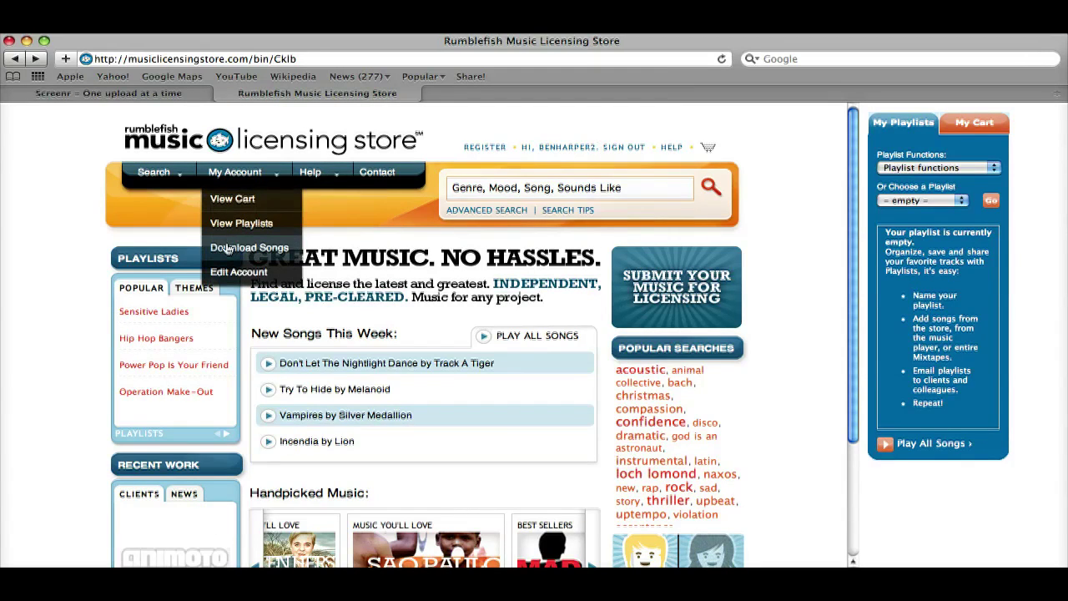
{"action": "left_click", "coordinate": [228, 247]}
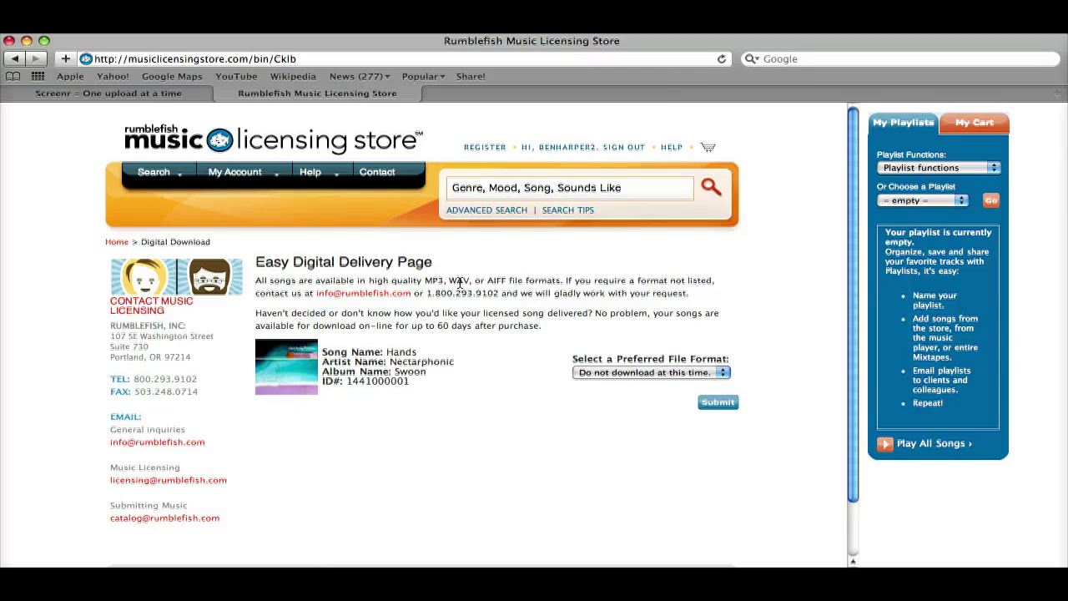
{"action": "left_click", "coordinate": [644, 371]}
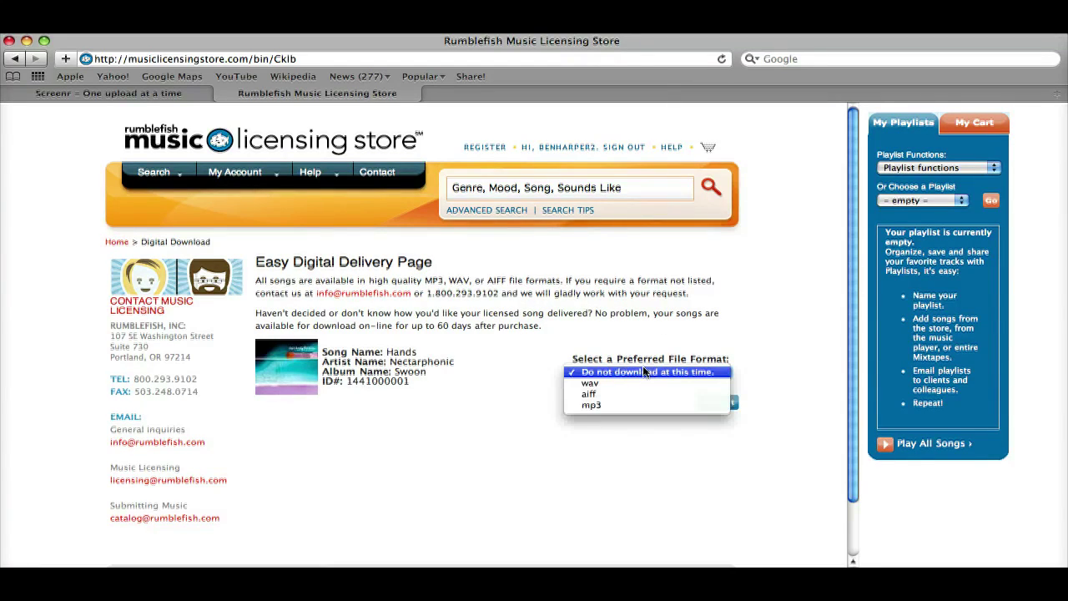
{"action": "left_click", "coordinate": [606, 407]}
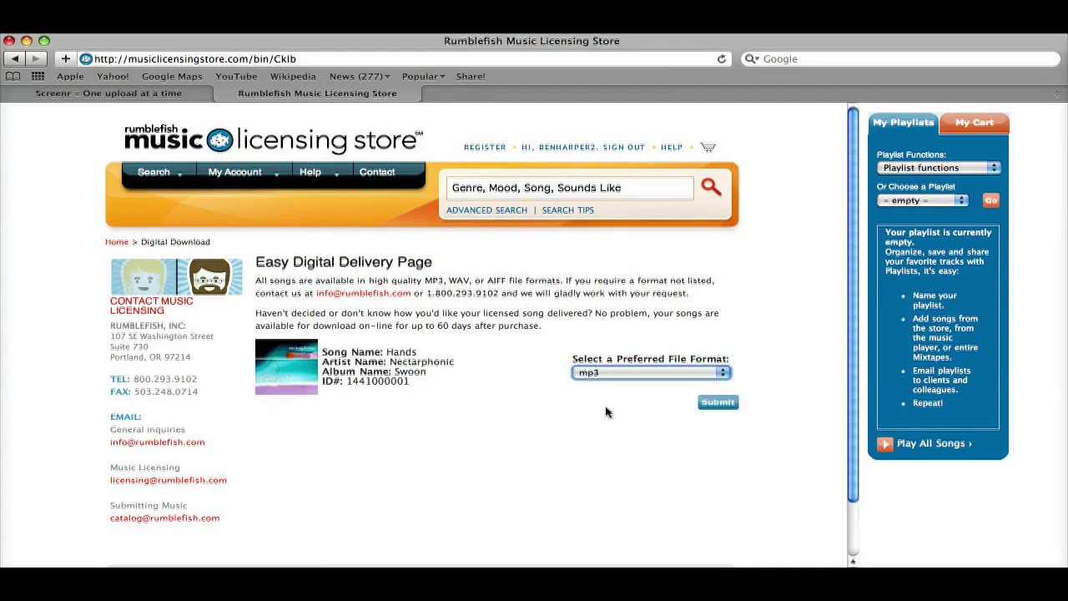
{"action": "left_click", "coordinate": [711, 405]}
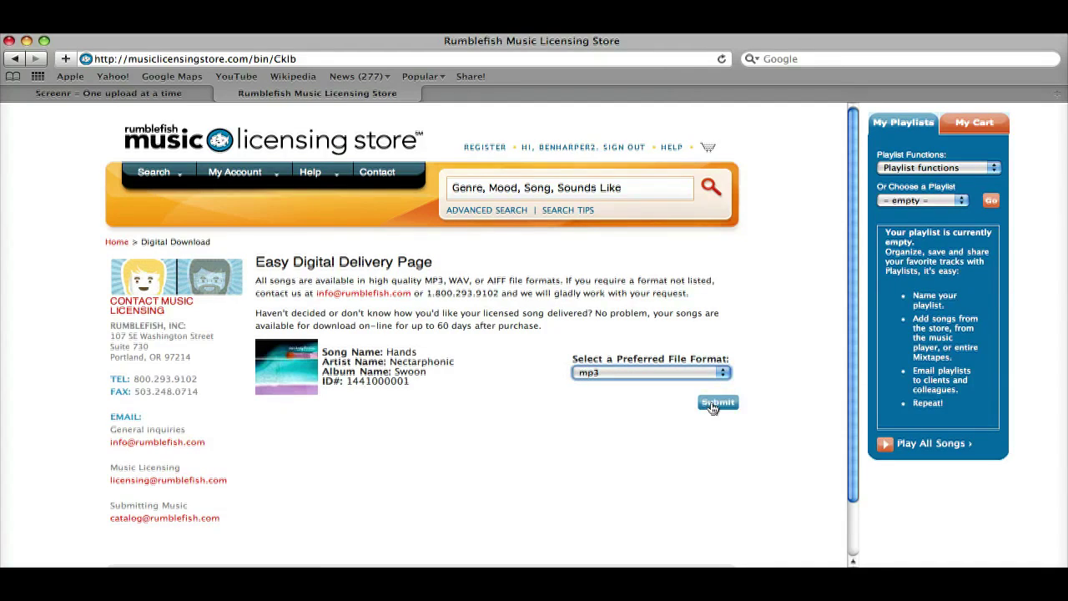